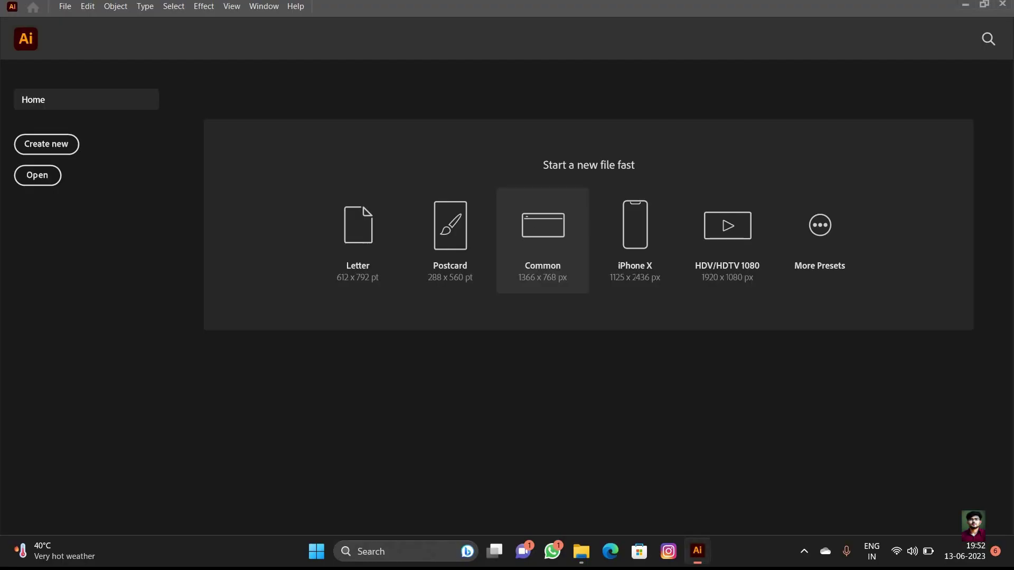
- Create a new 1366 x 768 px document from the Common preset on the Home screen
left_click(549, 243)
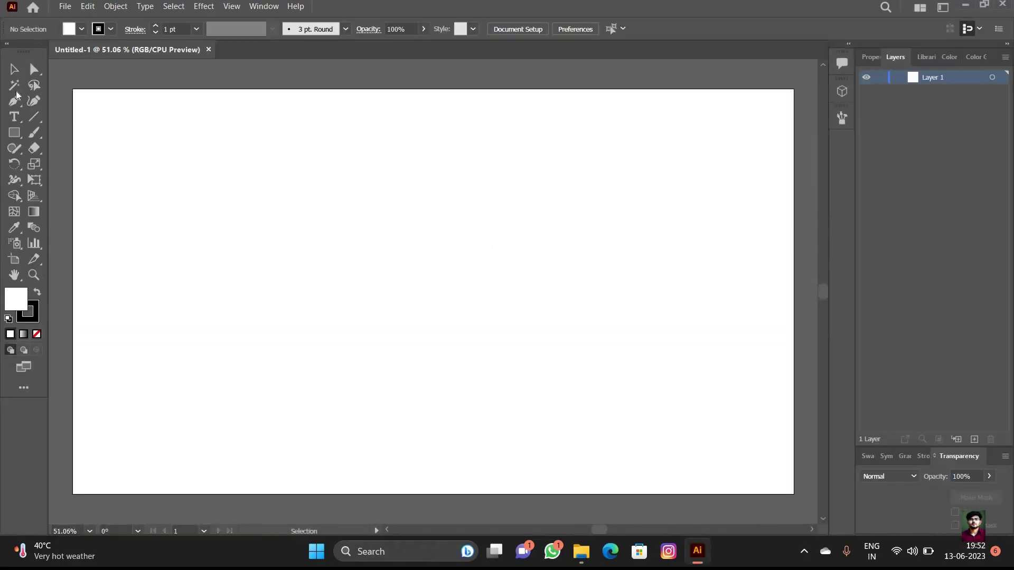
left_click(14, 101)
- Pen-draw the pot's open half-profile: a lip, a corner point, a curved body and a flat base
left_click(436, 146)
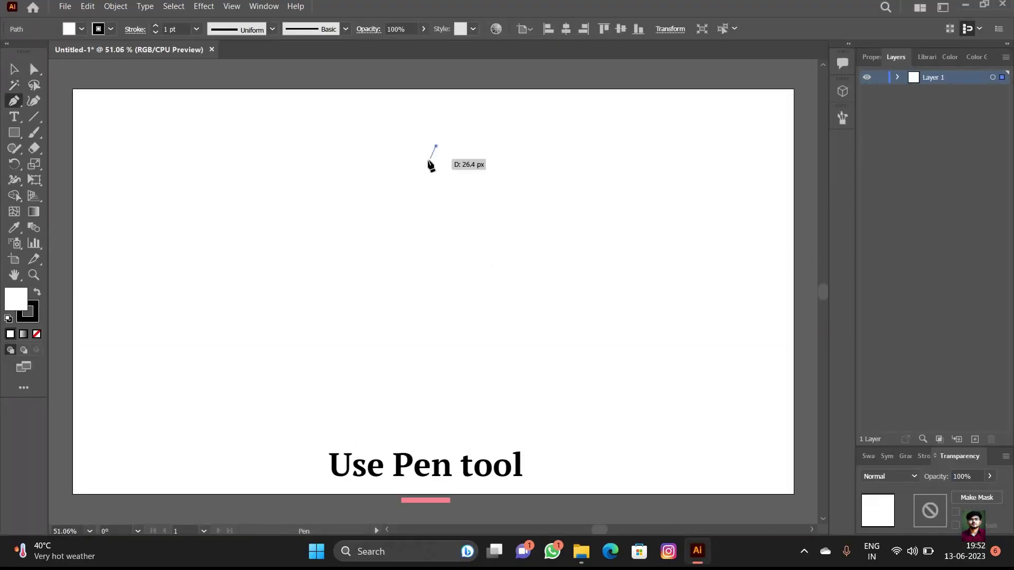
left_click(428, 169)
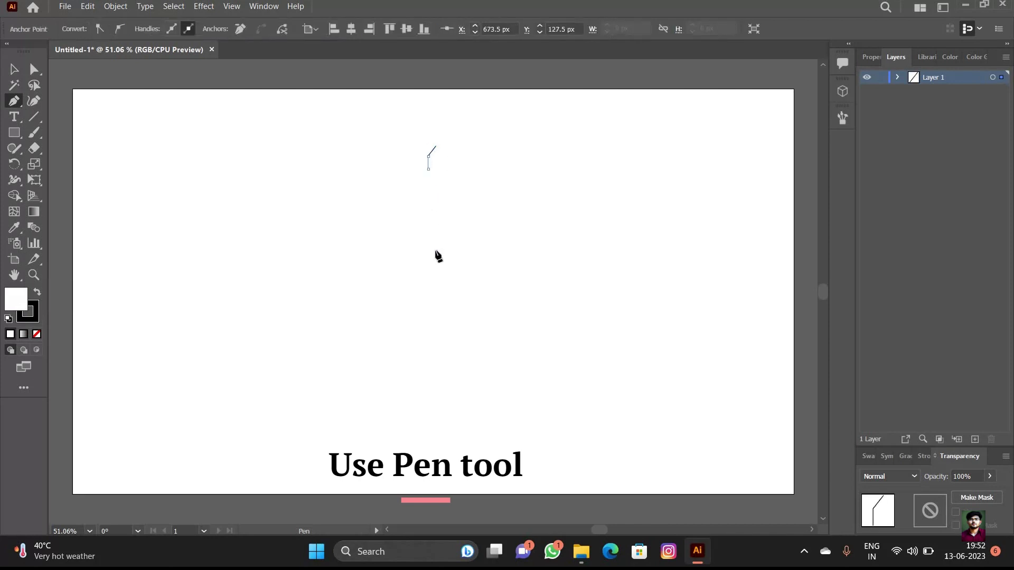
left_click_drag(432, 283, 373, 319)
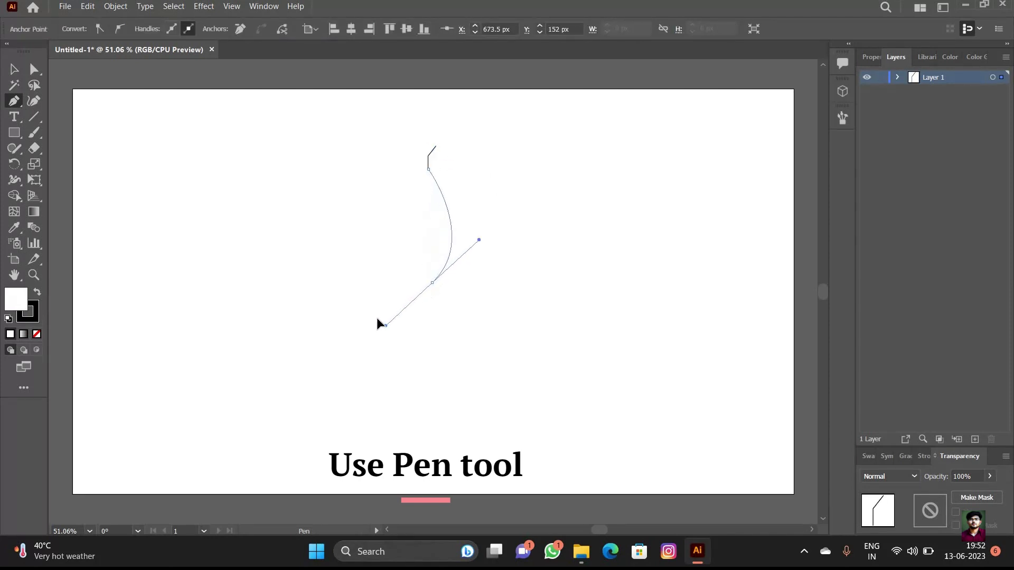
left_click_drag(432, 282, 405, 283)
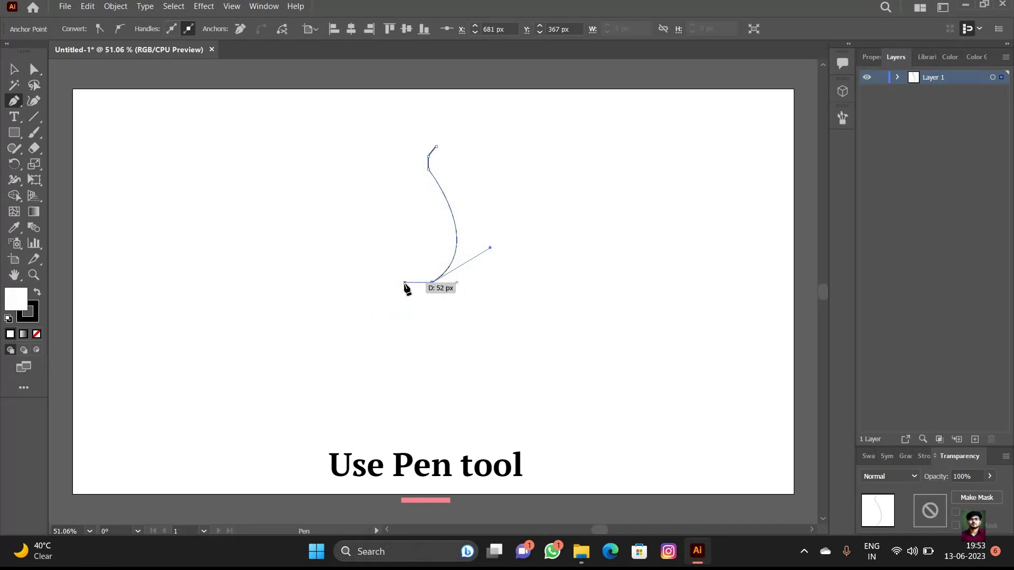
left_click(405, 282)
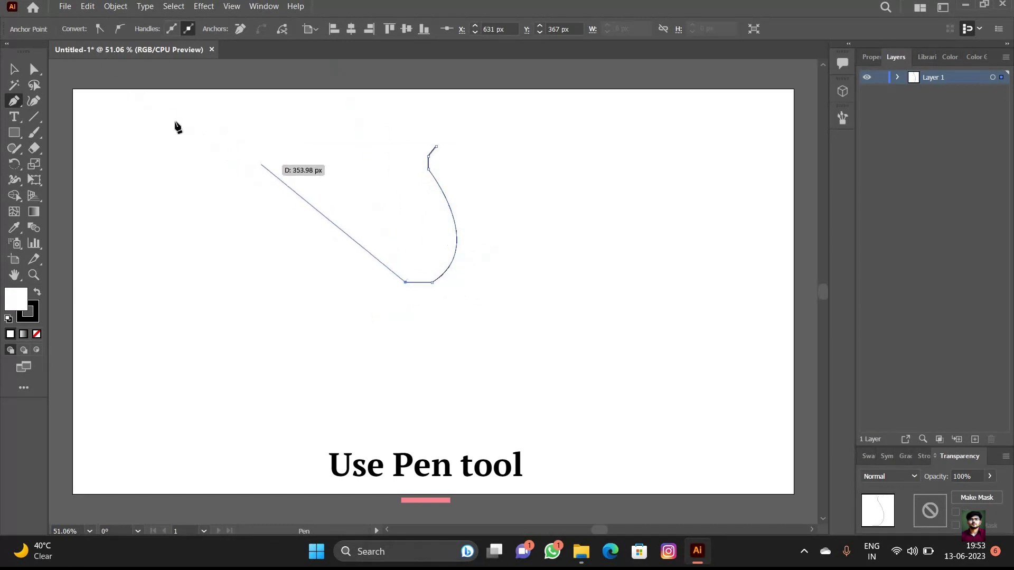
left_click(14, 70)
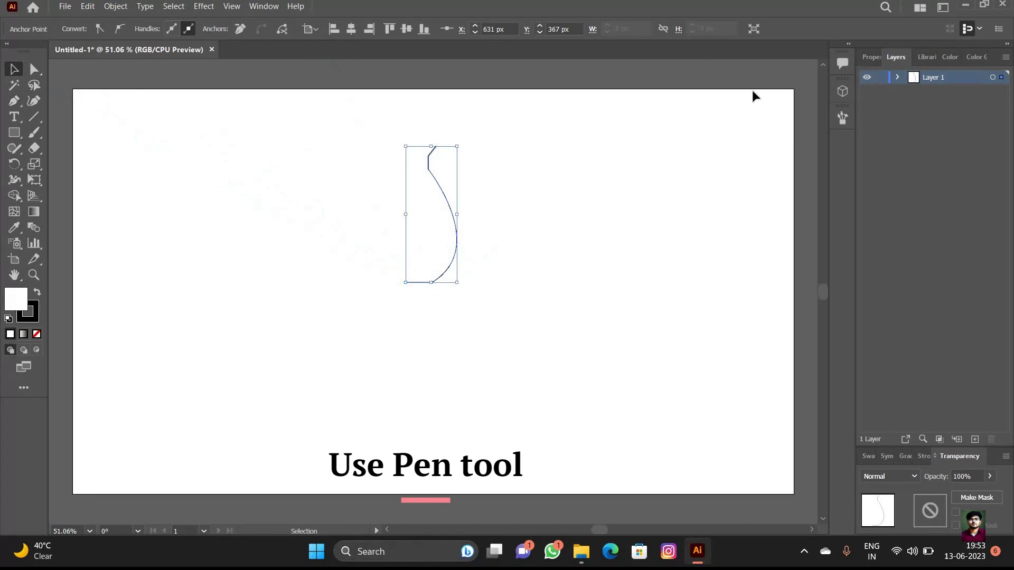
- Apply the 10 pt Round brush to the profile and set its stroke weight to 4 pt
left_click(843, 121)
left_click(698, 136)
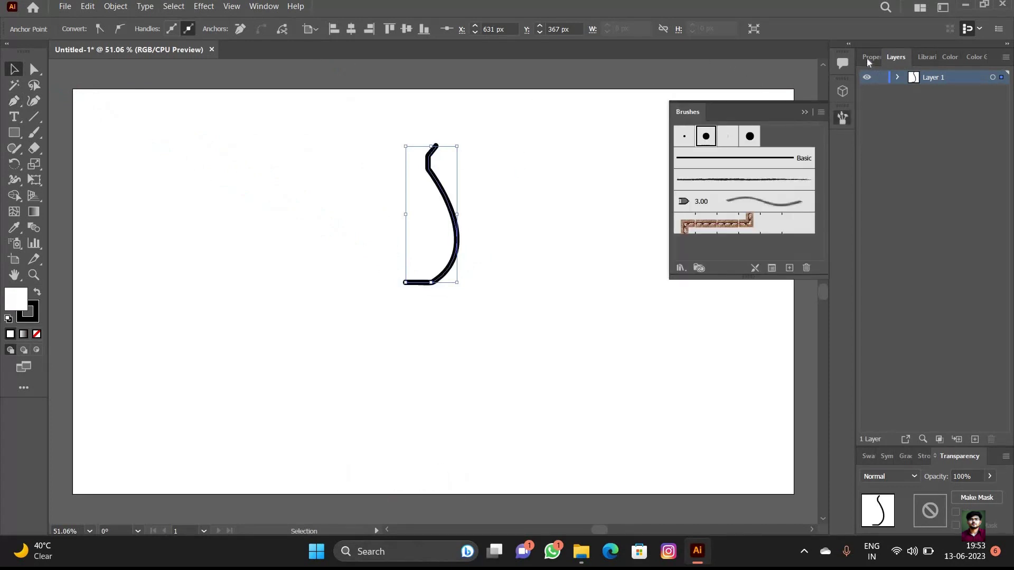
left_click(946, 220)
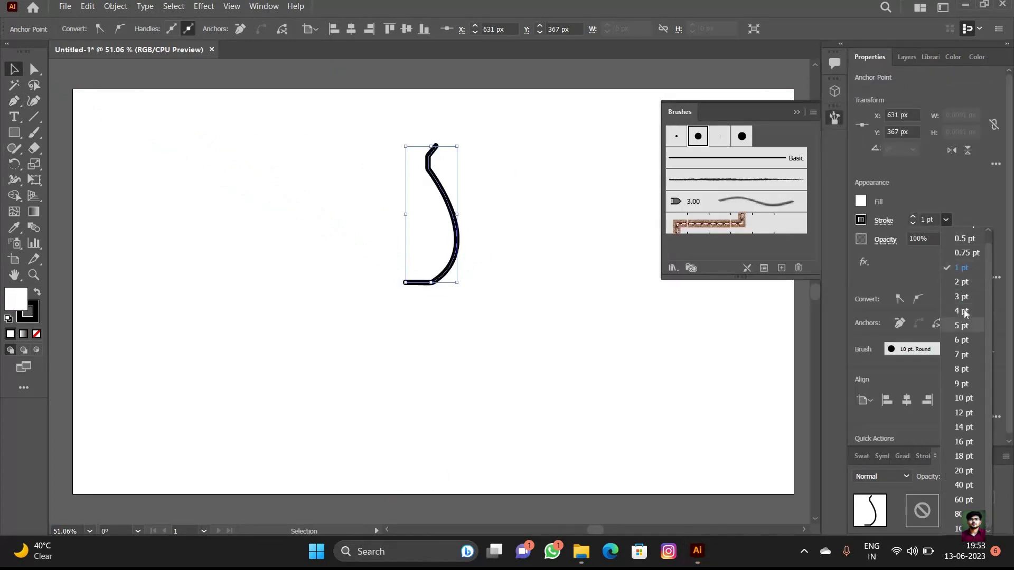
left_click(961, 310)
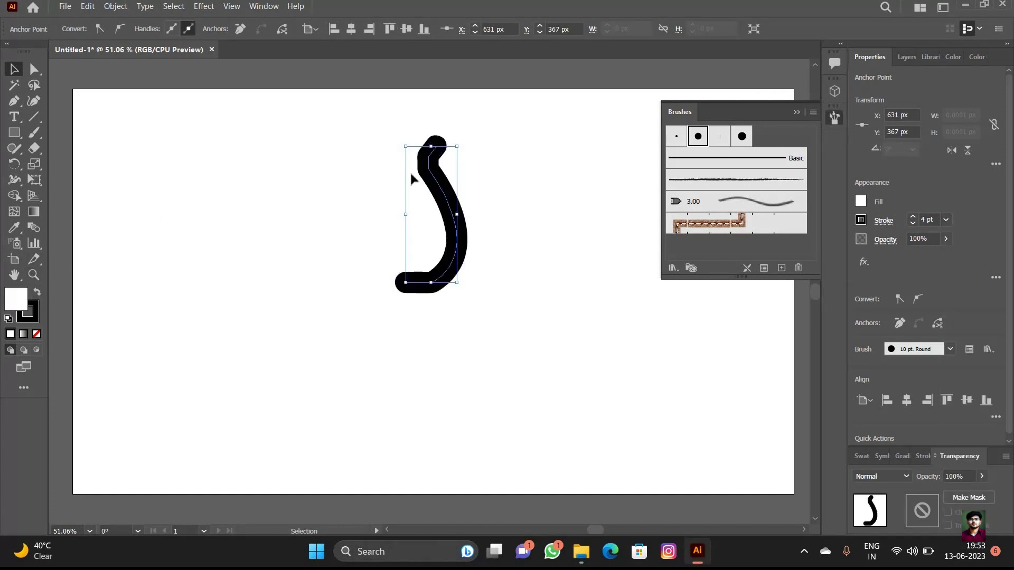
- Reselect the pot profile and give it an orange stroke
left_click(387, 139)
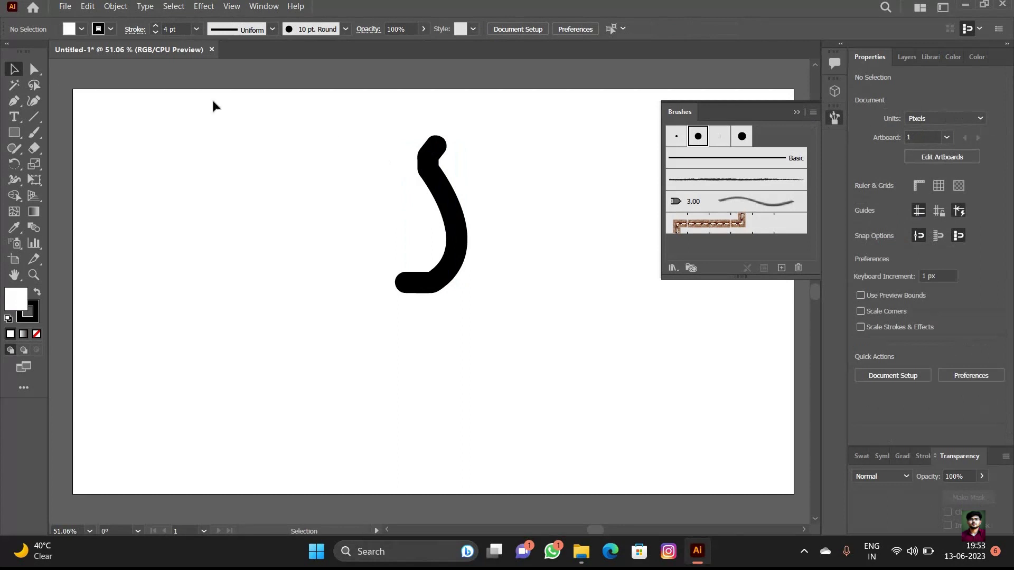
left_click_drag(506, 330, 346, 127)
left_click(110, 29)
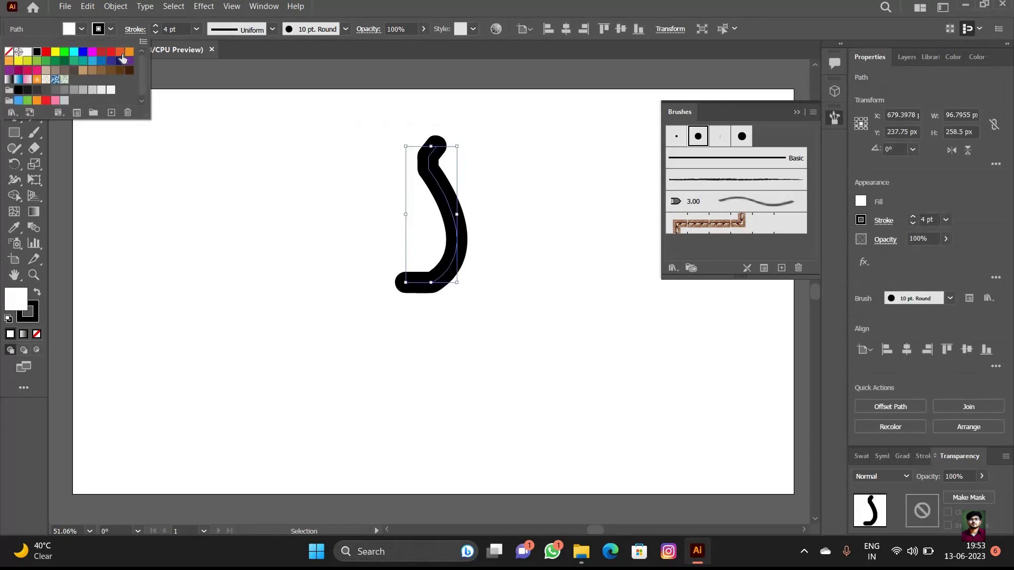
left_click(203, 6)
mouse_move(238, 83)
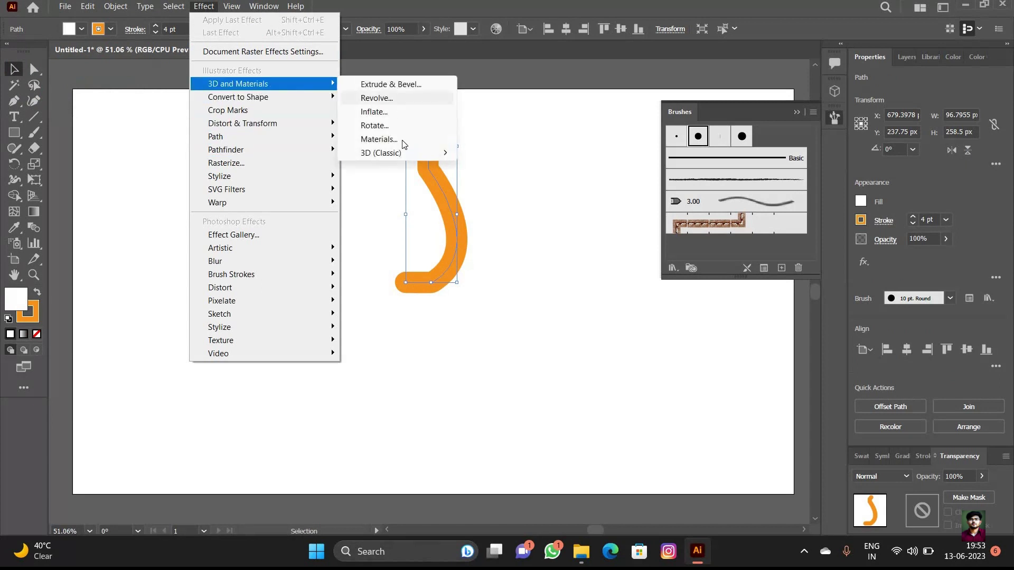
- Apply 3D and Materials to the profile, set its fill to None, and revolve it 360°
left_click(399, 140)
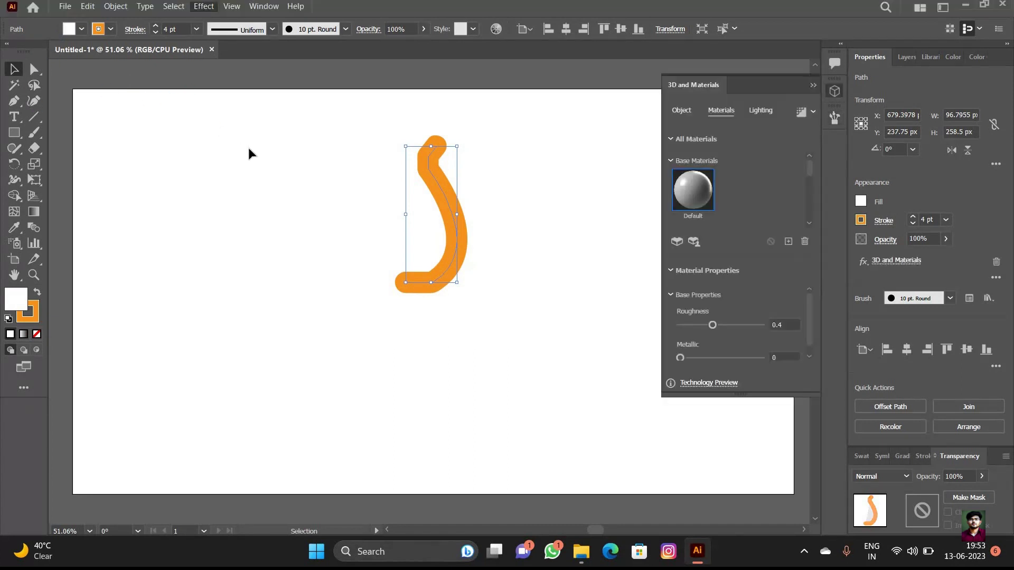
left_click(82, 29)
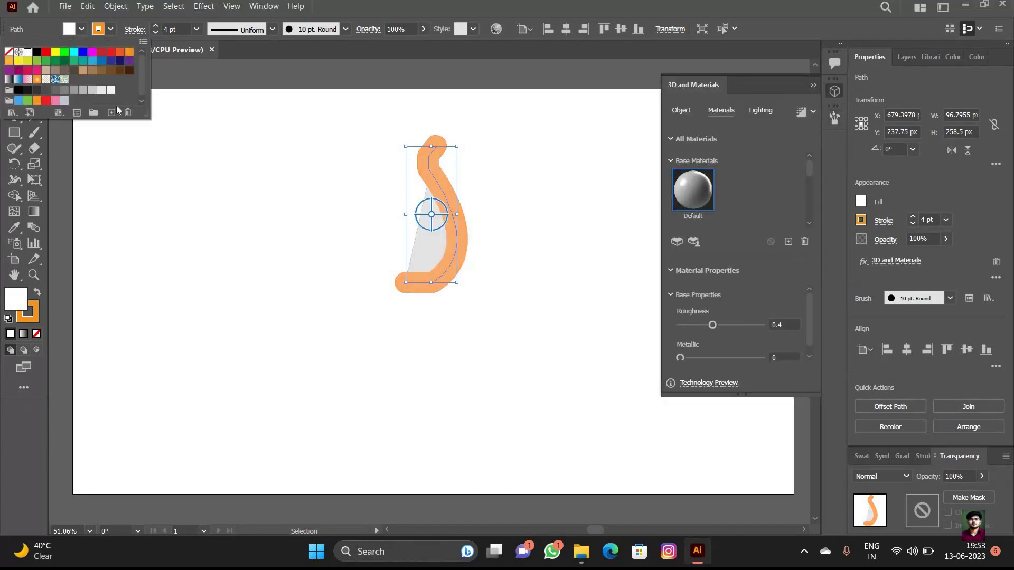
left_click(8, 51)
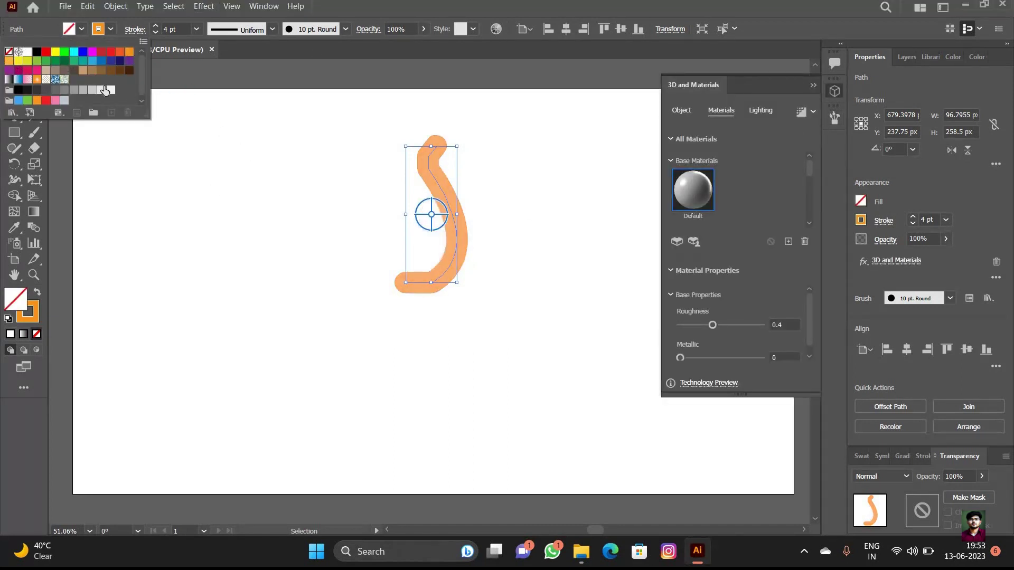
left_click(713, 124)
left_click(681, 110)
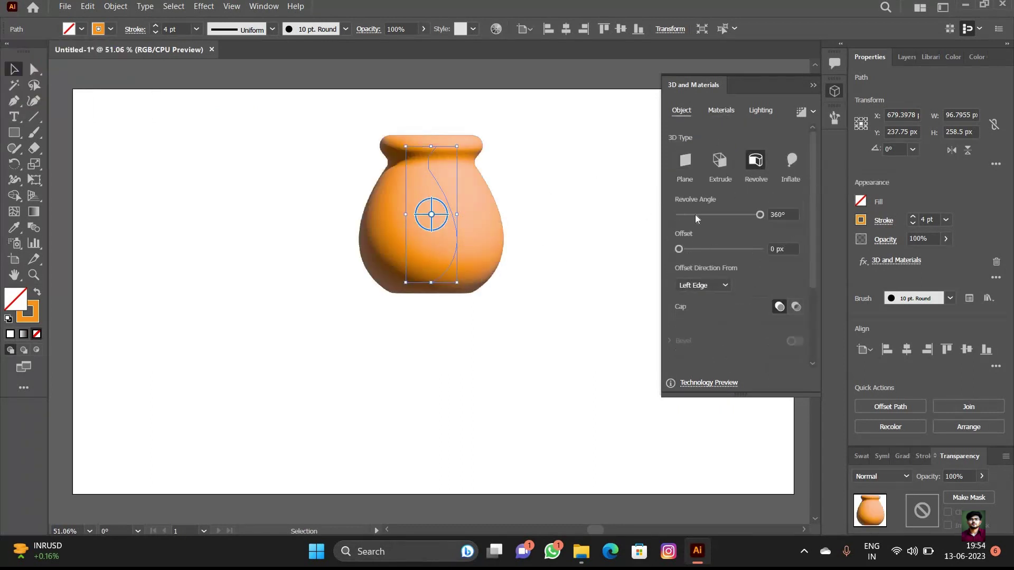
- Try the Right Edge revolve offset, then set it back to Left Edge
left_click(703, 285)
left_click(702, 298)
left_click(721, 288)
left_click(692, 299)
scroll(763, 271, "down", 3)
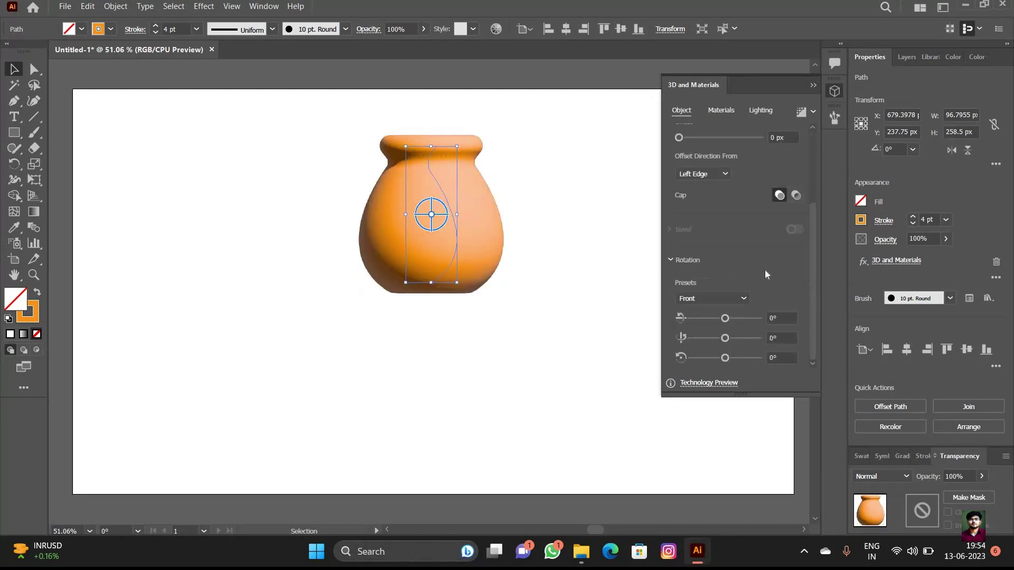
- Rotate the pot to show its mouth, and stretch the profile wider and taller
left_click(749, 318)
left_click(704, 338)
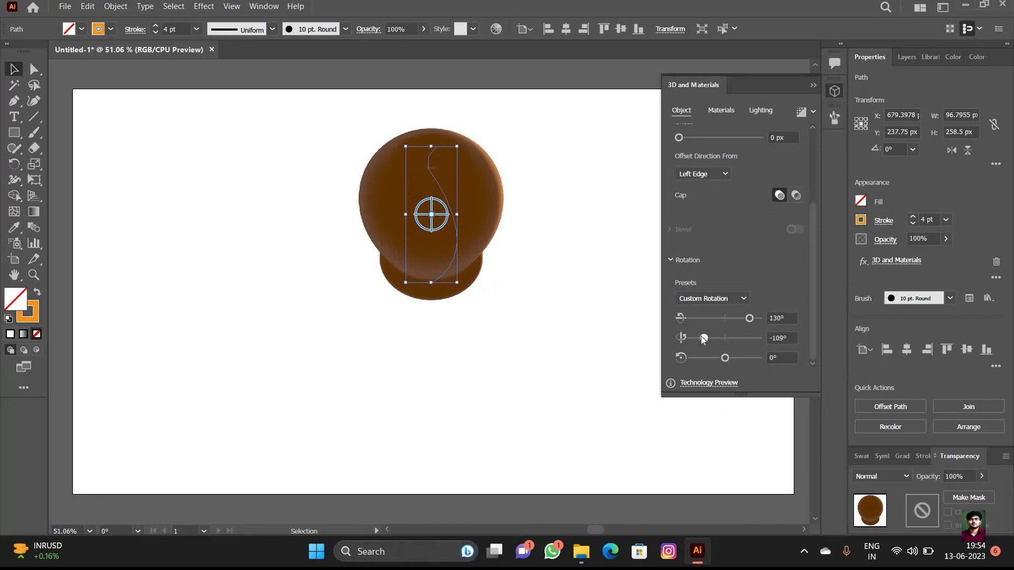
left_click_drag(724, 357, 753, 357)
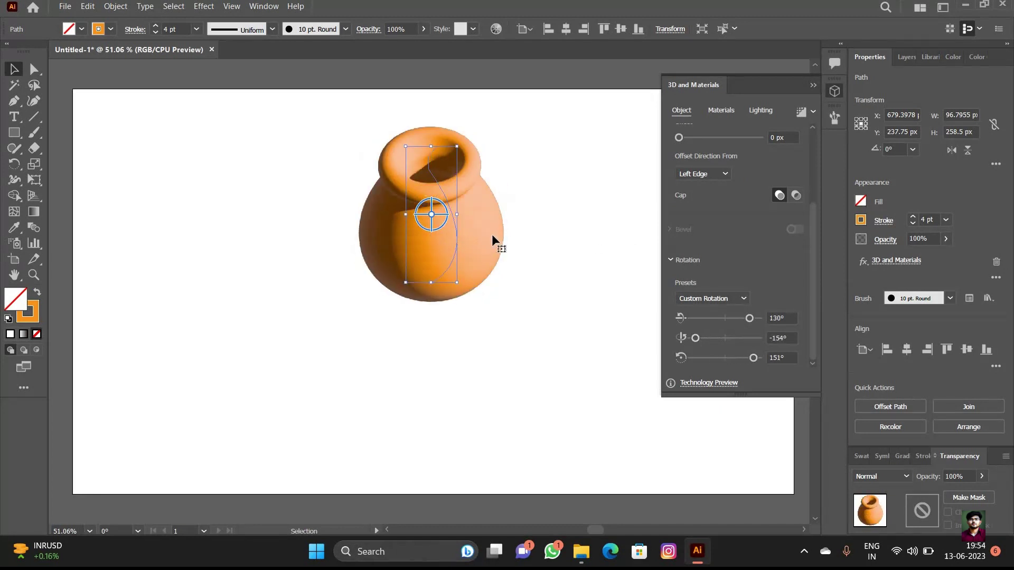
left_click_drag(456, 147, 474, 149)
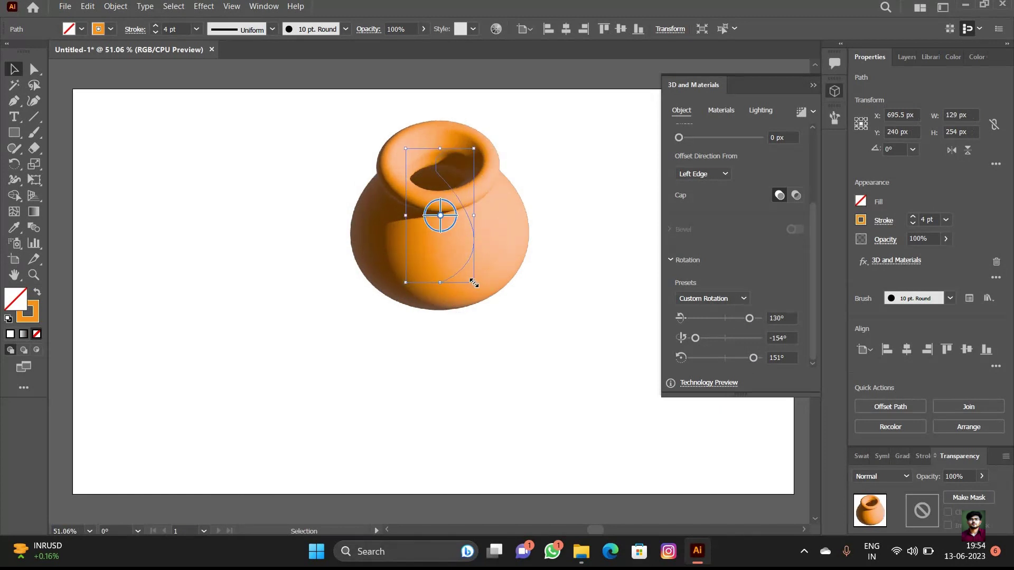
left_click_drag(474, 283, 476, 300)
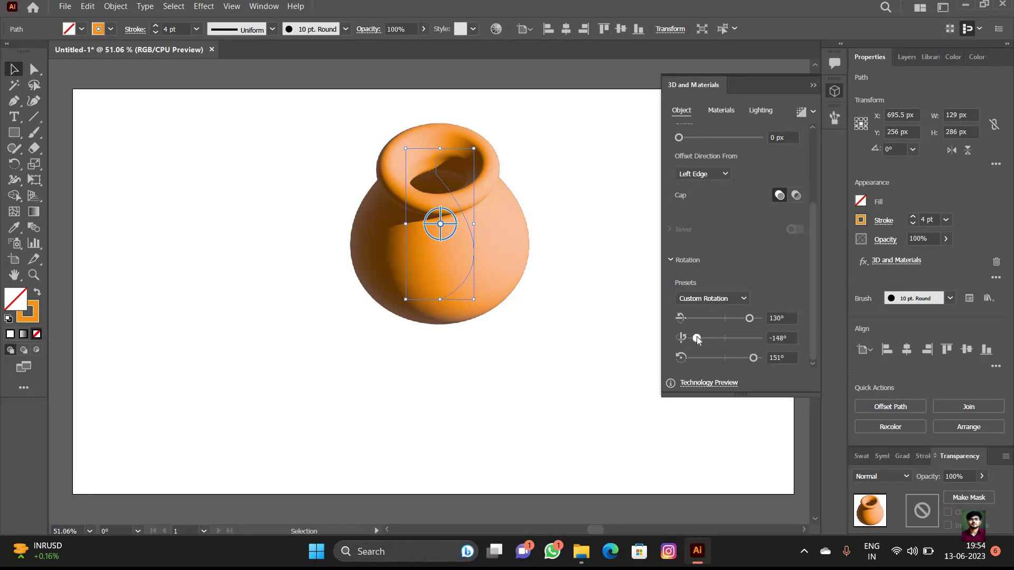
- Fine-tune the pot's rotation to 144°, -148° and 157°
left_click_drag(749, 320, 751, 321)
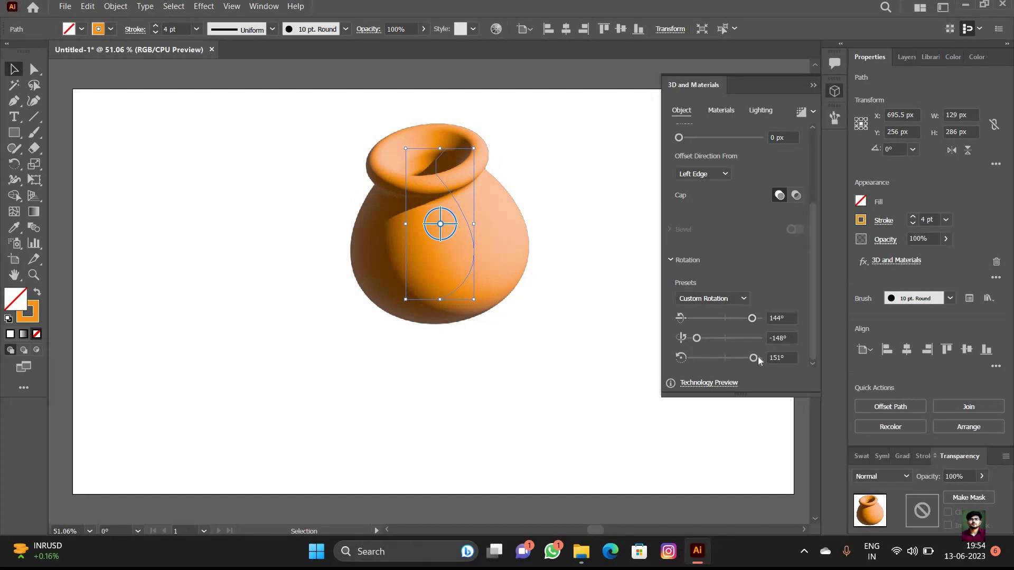
left_click_drag(754, 357, 757, 357)
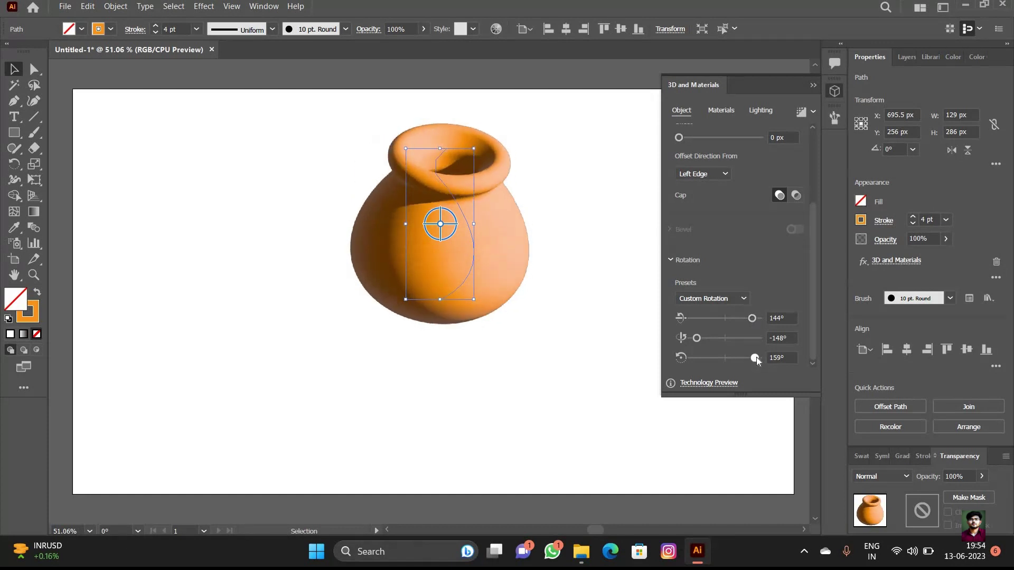
left_click(722, 110)
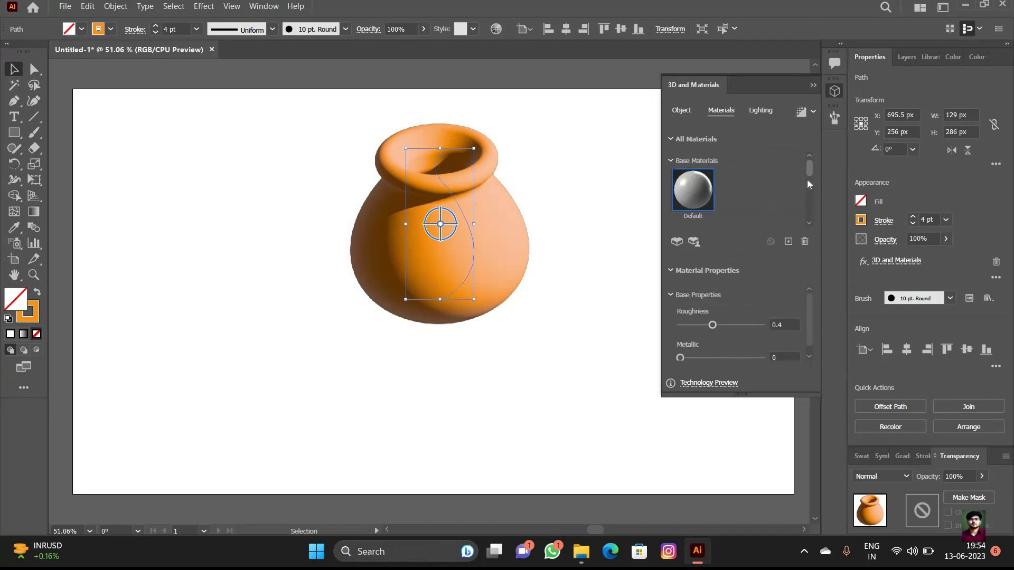
- Browse the Materials tab and the online Substance 3D Community Assets material library
scroll(807, 179, "down", 3)
scroll(696, 177, "up", 1)
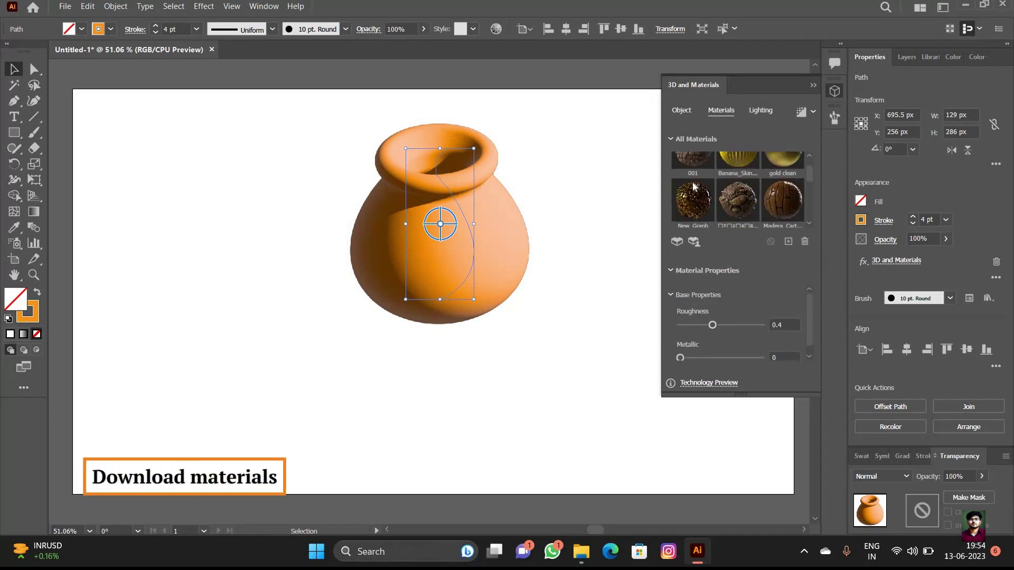
scroll(706, 212, "up", 1)
left_click(694, 241)
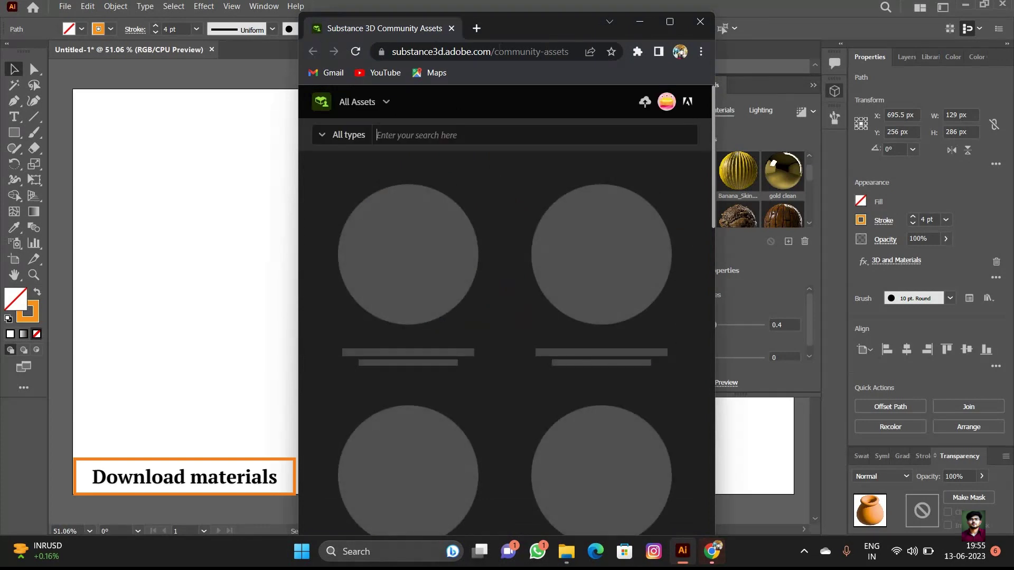
scroll(639, 354, "down", 1)
scroll(633, 356, "down", 5)
scroll(601, 344, "down", 3)
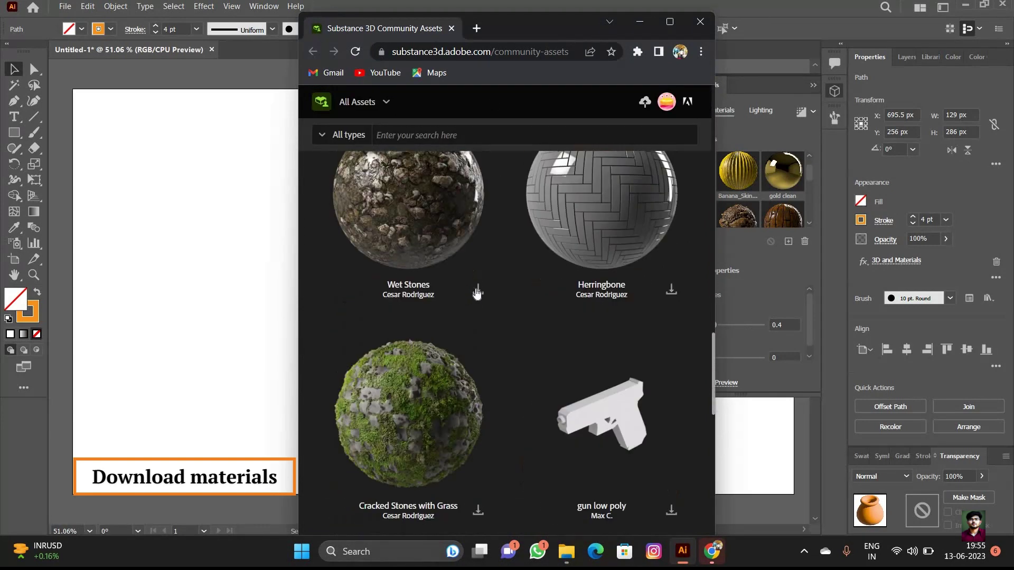
- Apply wooden scale material 001 at rotation 91 and density 739, and enlarge the pot to 145×333 px
left_click(702, 23)
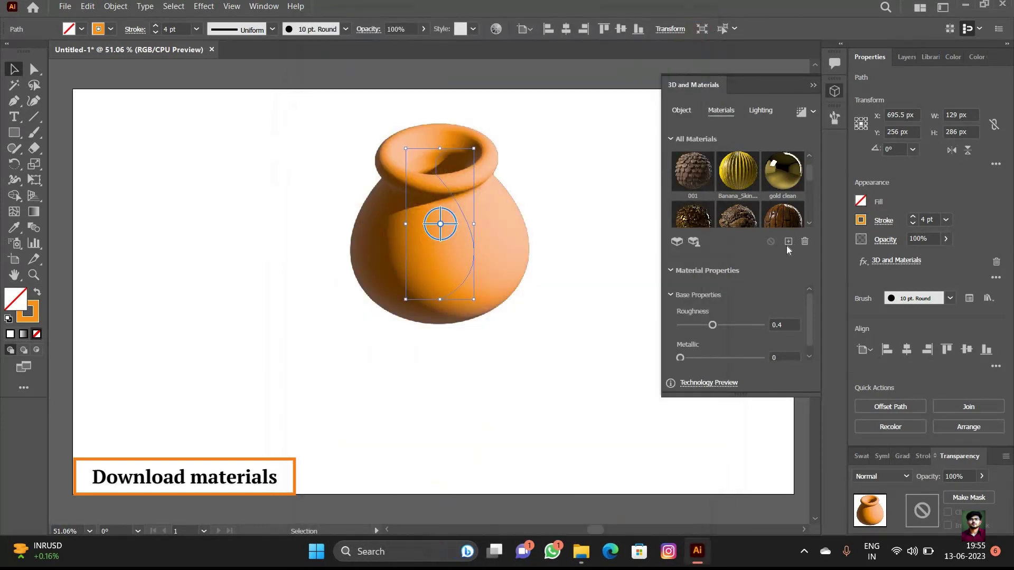
left_click(689, 167)
scroll(732, 286, "down", 3)
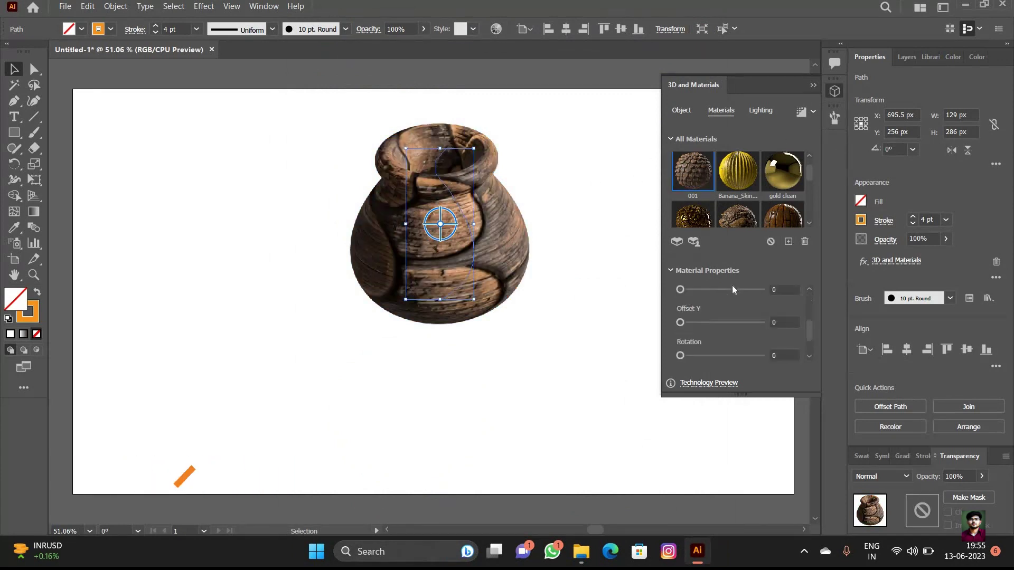
mouse_move(721, 356)
left_mouse_down()
mouse_move(701, 359)
mouse_move(698, 343)
mouse_move(738, 350)
left_mouse_up()
scroll(712, 350, "down", 1)
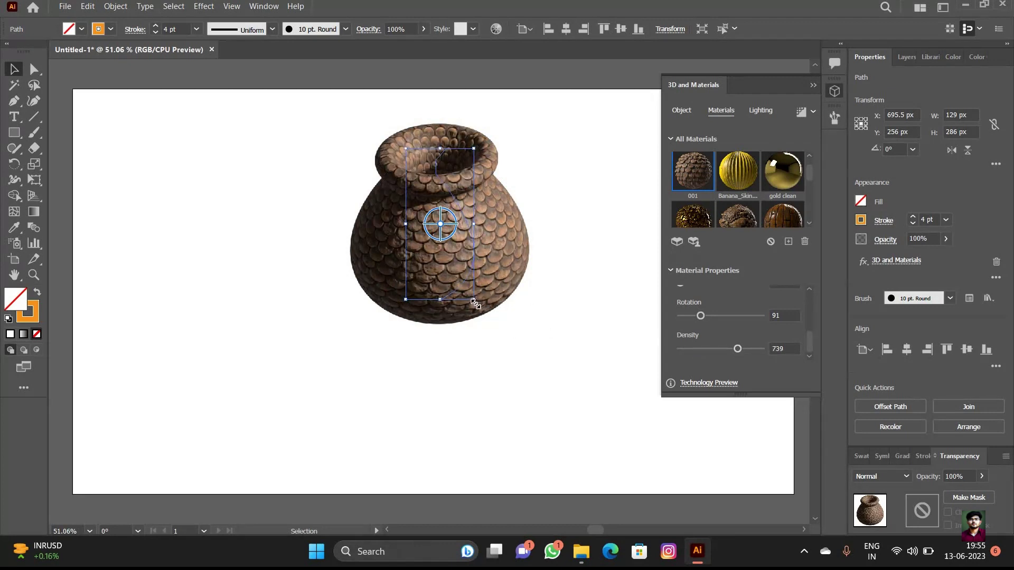
left_click_drag(473, 301, 482, 325)
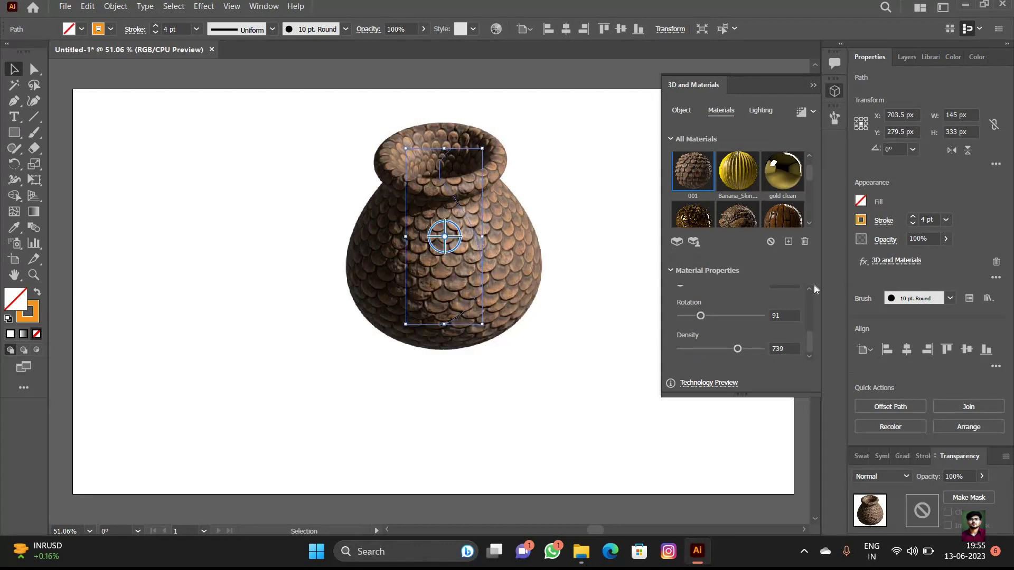
left_click(835, 90)
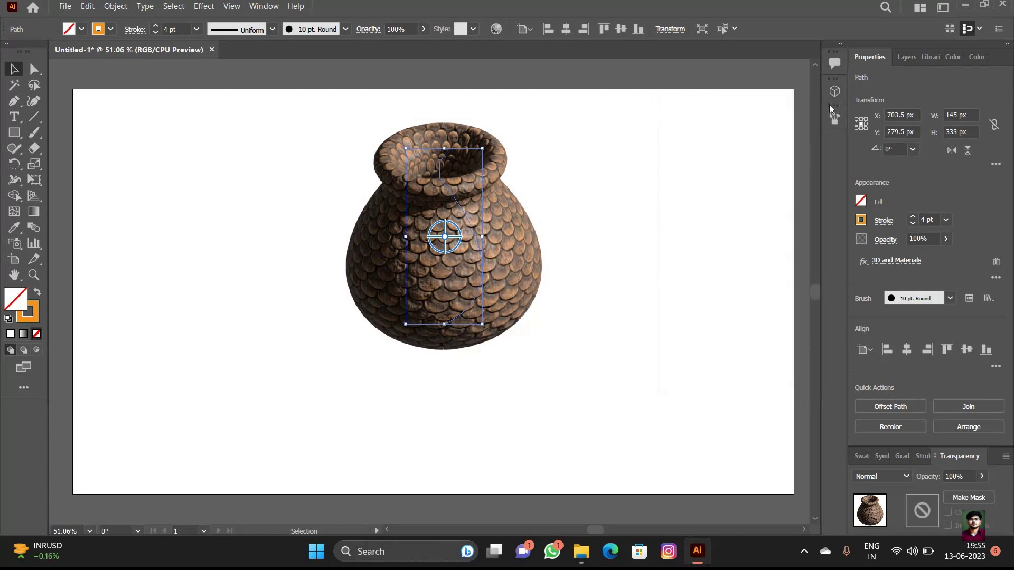
- Apply Top Left lighting and enable shadows positioned Below Object
left_click(835, 91)
left_click(760, 110)
left_click(755, 161)
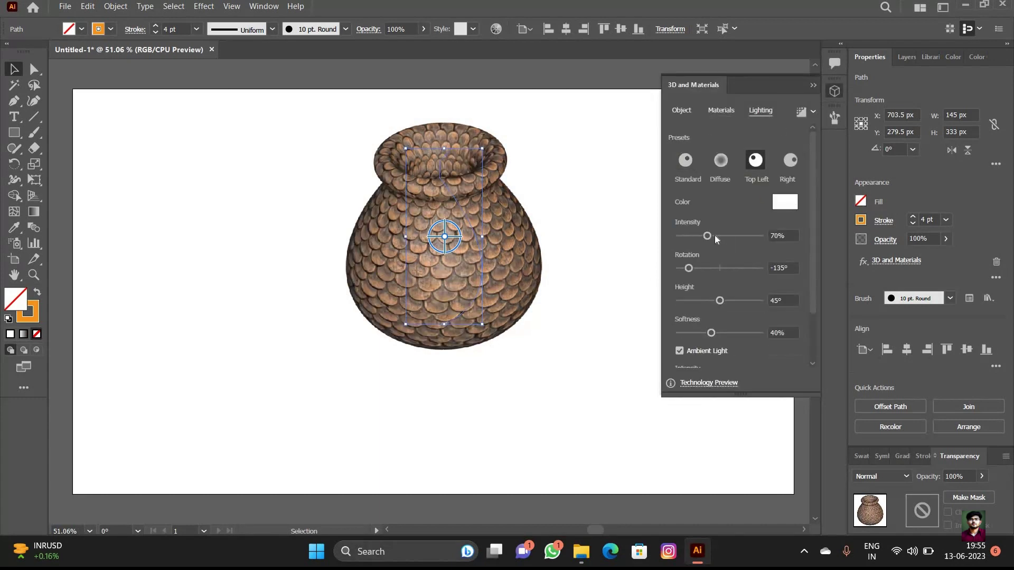
scroll(798, 352, "down", 3)
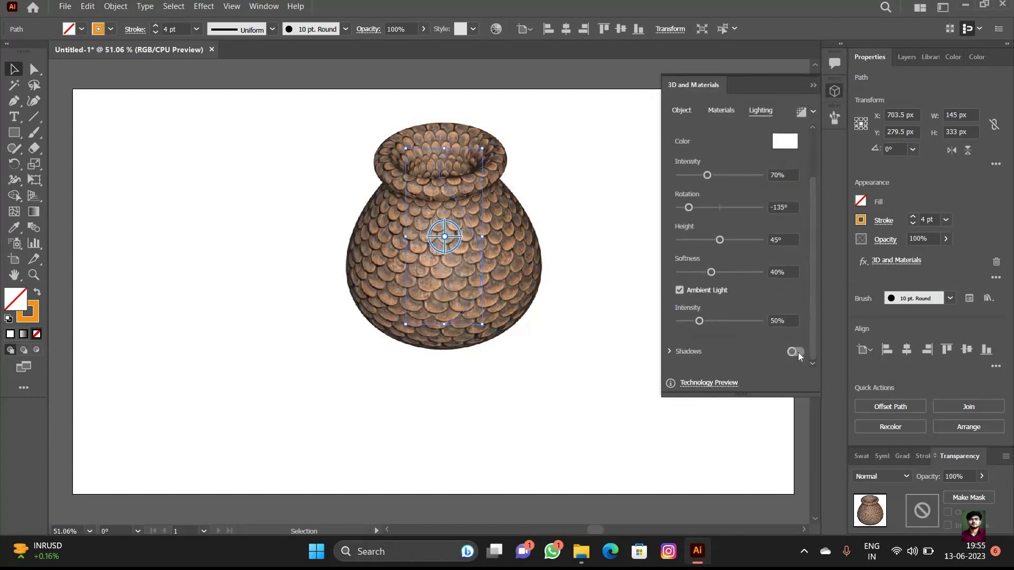
left_click(714, 337)
scroll(808, 311, "down", 3)
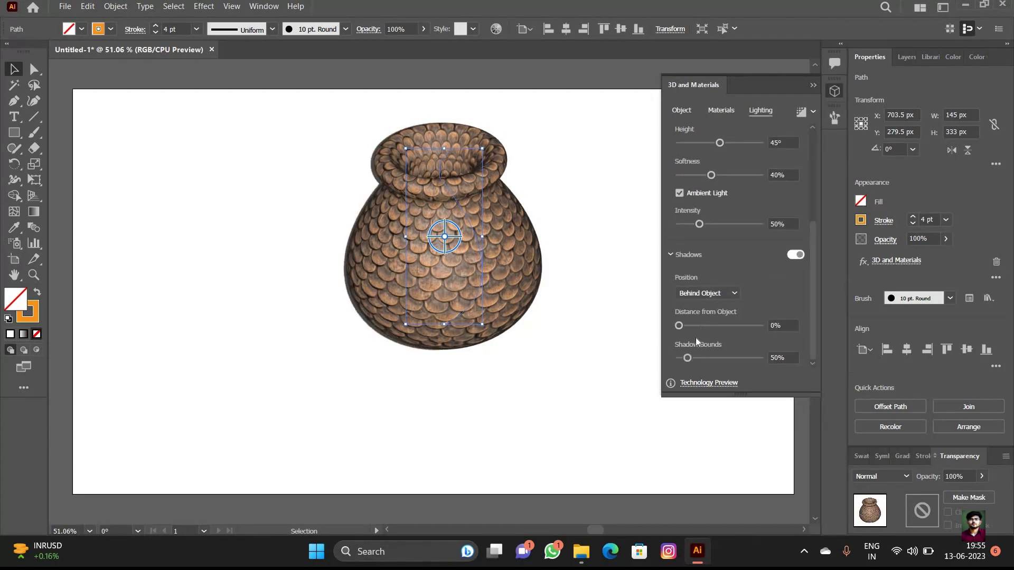
left_click(713, 297)
left_click(725, 318)
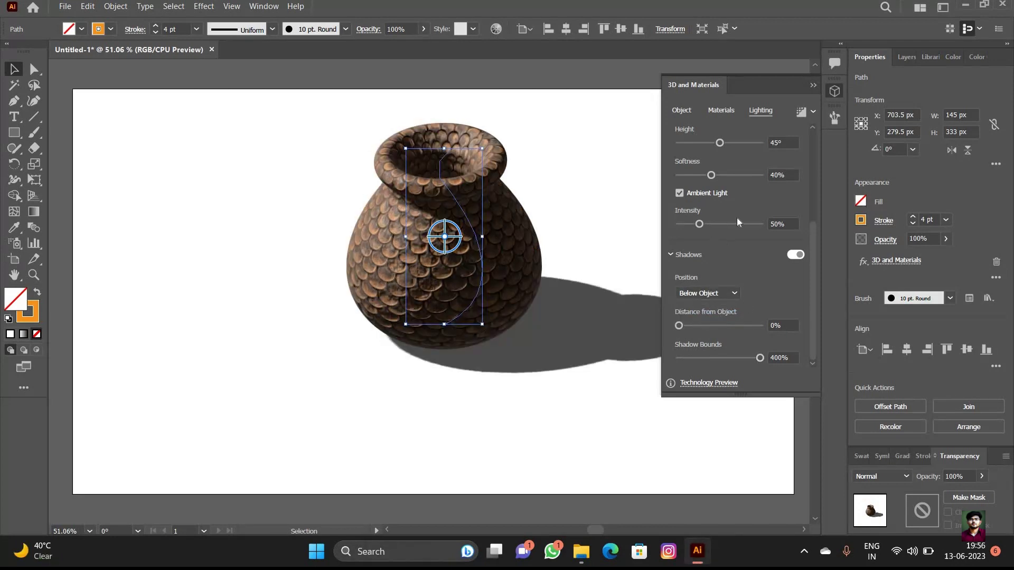
- Set the light to 138% intensity, -94° rotation and 57° height
scroll(718, 229, "up", 3)
left_click_drag(726, 235, 736, 238)
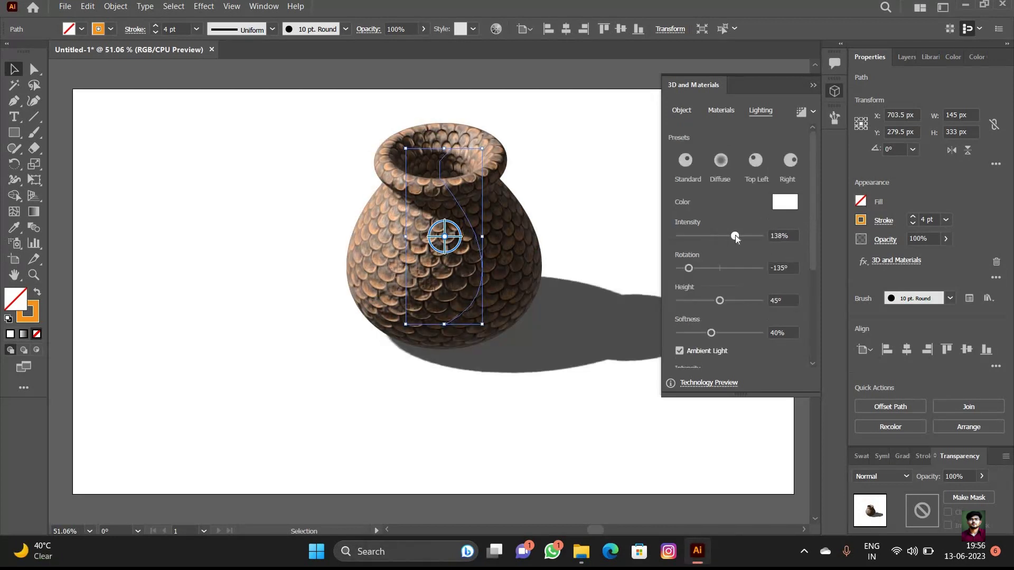
left_click_drag(688, 268, 698, 268)
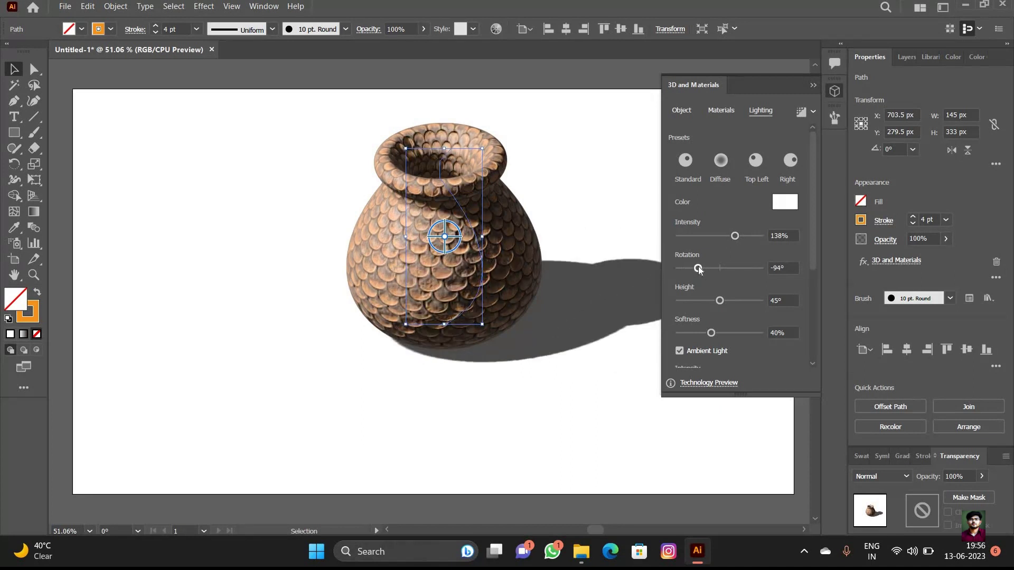
left_click_drag(721, 301, 730, 300)
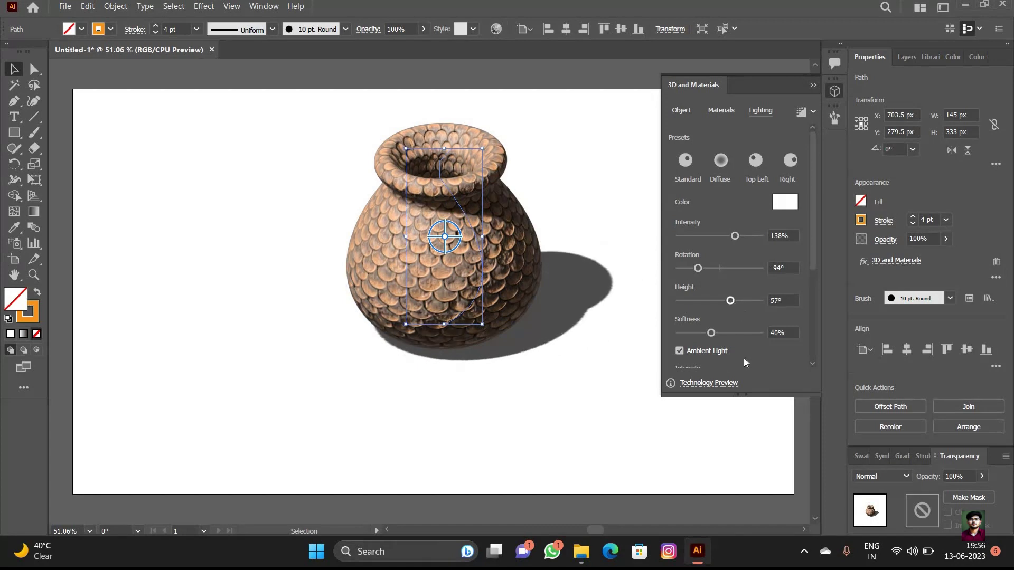
left_click_drag(711, 333, 718, 334)
left_click(901, 59)
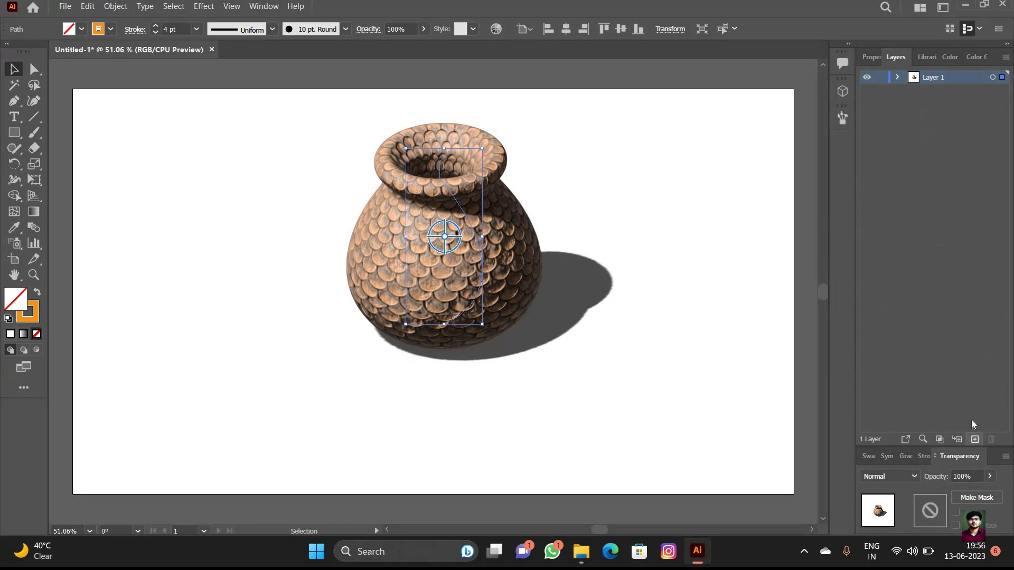
- On a new layer, draw an artboard-sized rectangle with no stroke and a blue fill
left_click(974, 439)
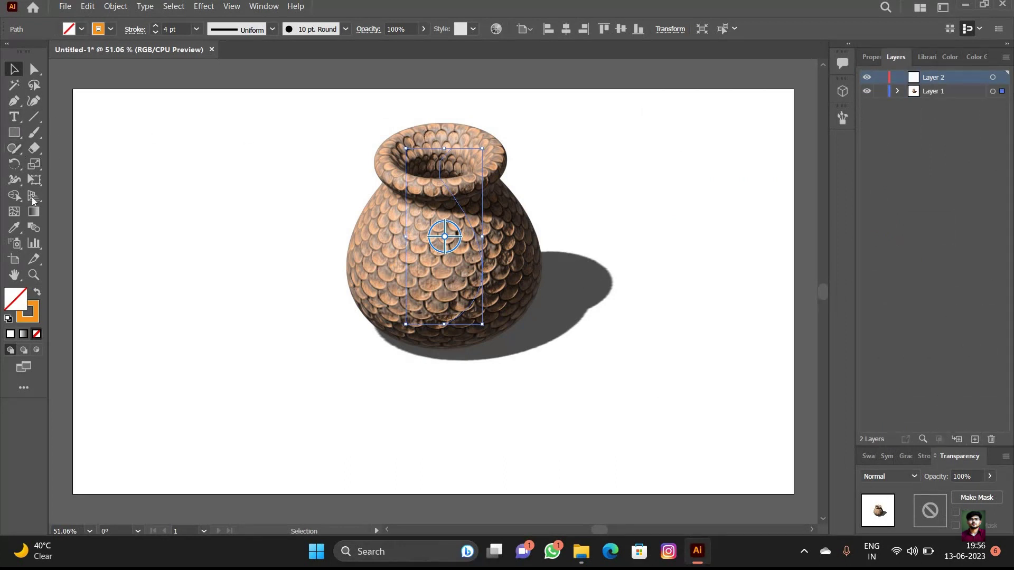
left_click(14, 132)
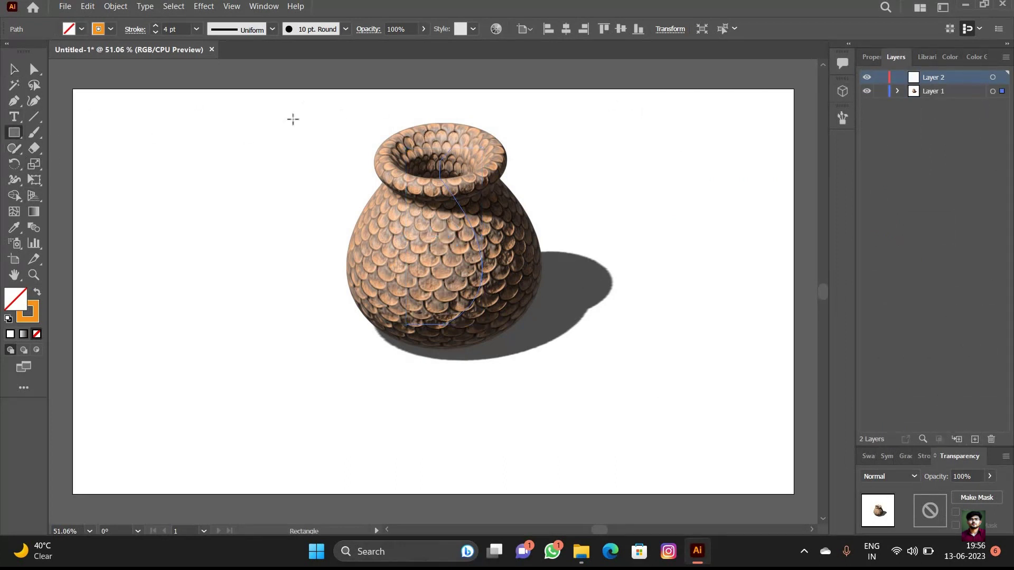
left_click_drag(186, 102, 705, 425)
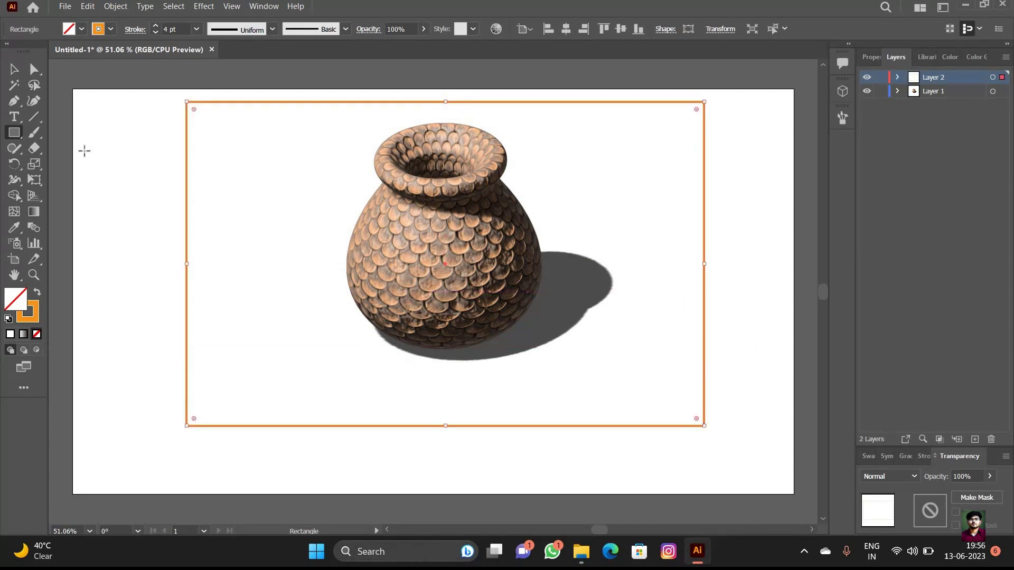
left_click(110, 30)
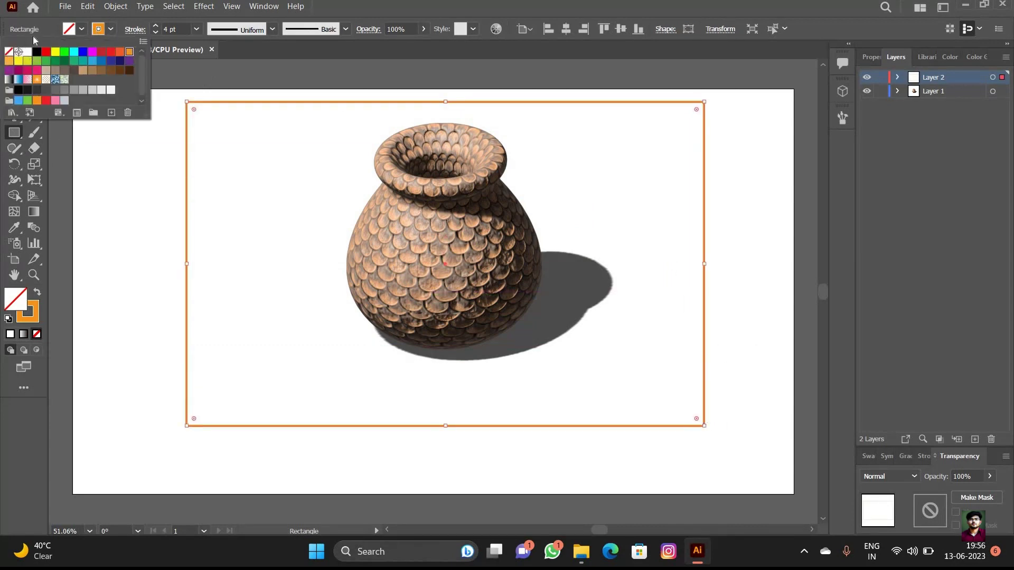
left_click(10, 57)
left_click(82, 29)
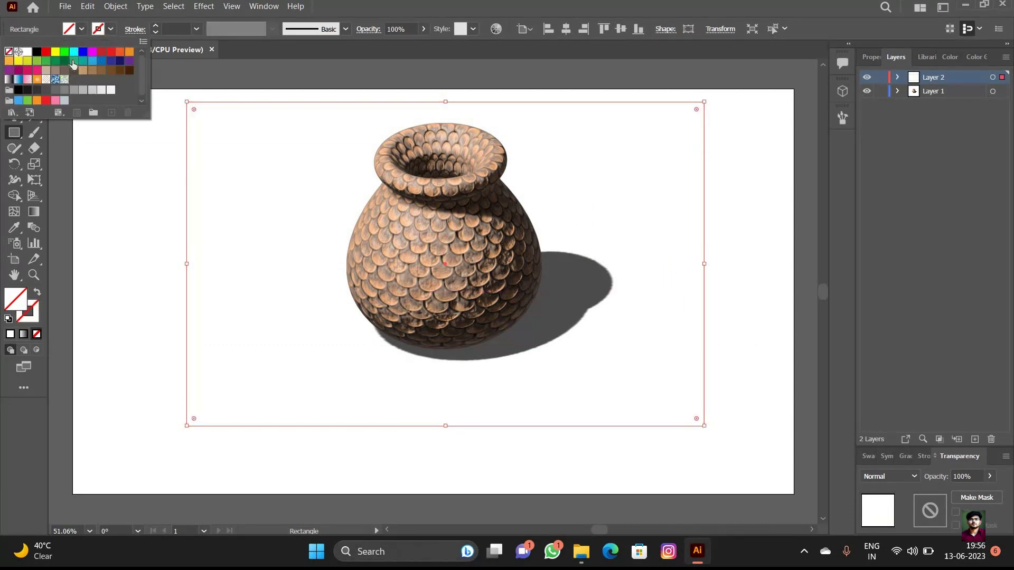
left_click(93, 63)
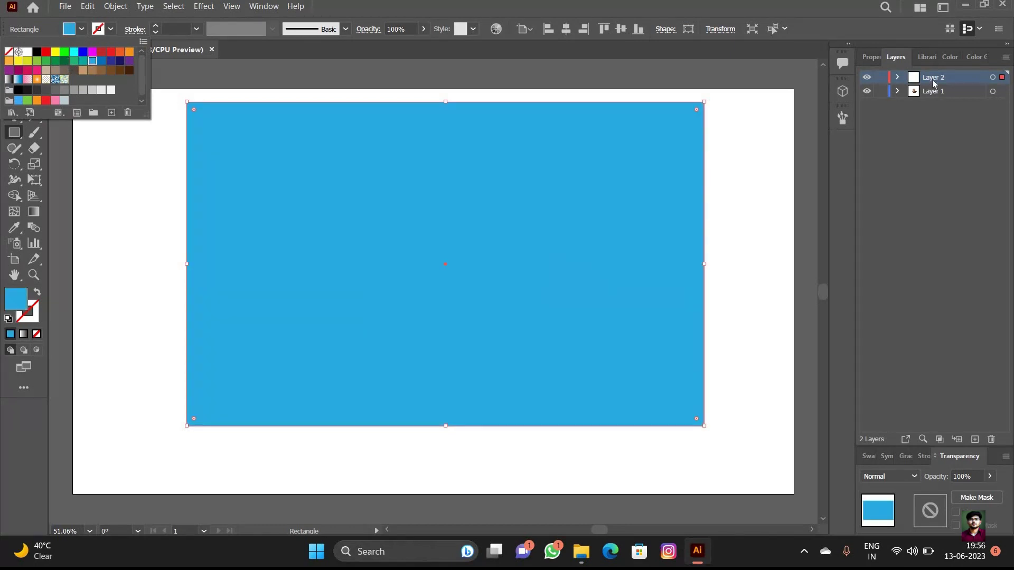
- Move the rectangle's layer below the pot and stretch it to cover the whole artboard
left_click_drag(953, 80, 957, 106)
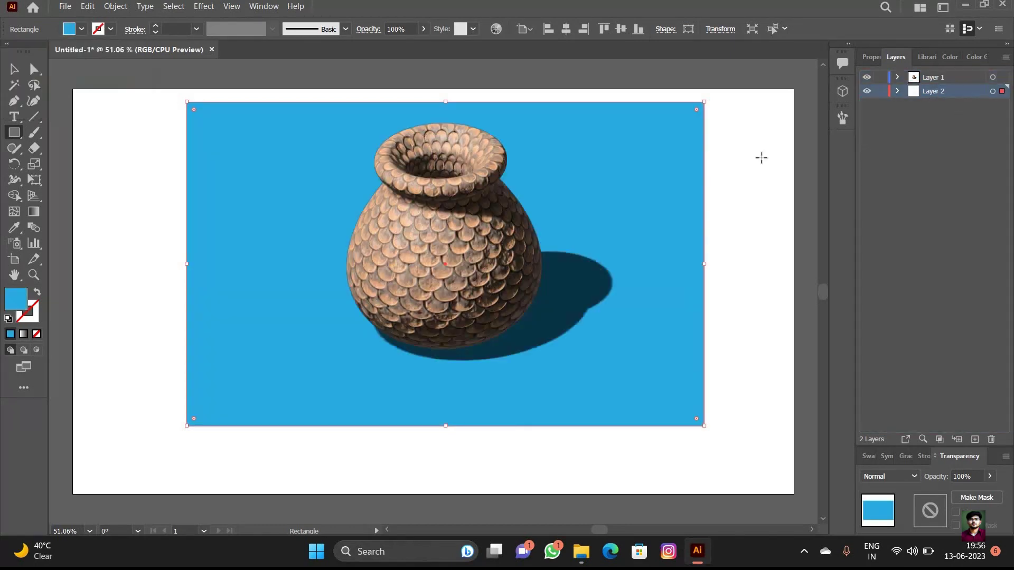
left_click_drag(186, 102, 72, 88)
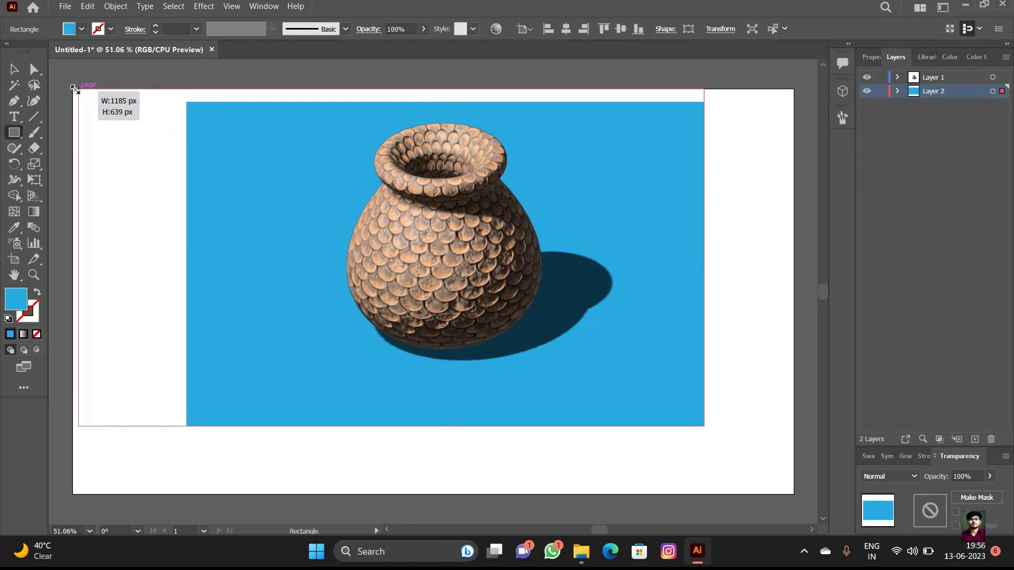
left_click_drag(697, 426, 793, 494)
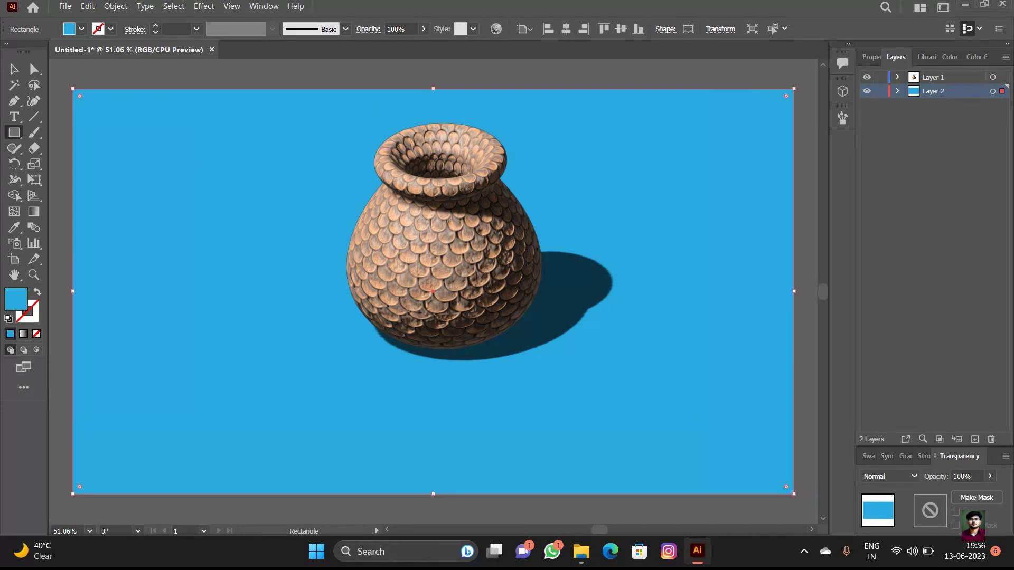
- Try pink, gradient, magenta, yellow, green and red background fills, settling on orange
left_click(81, 30)
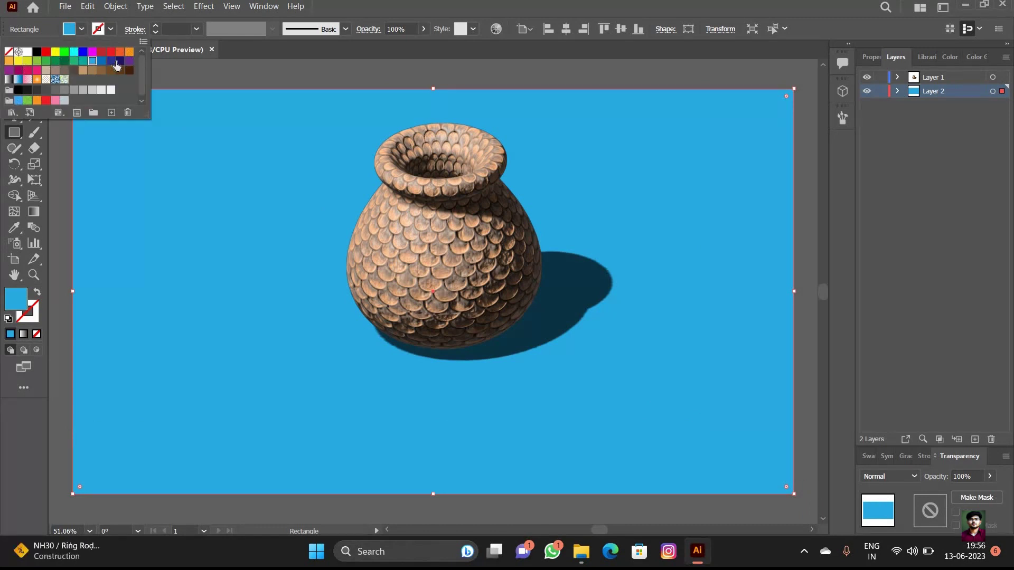
left_click(127, 63)
left_click(55, 71)
left_click(37, 70)
left_click(46, 79)
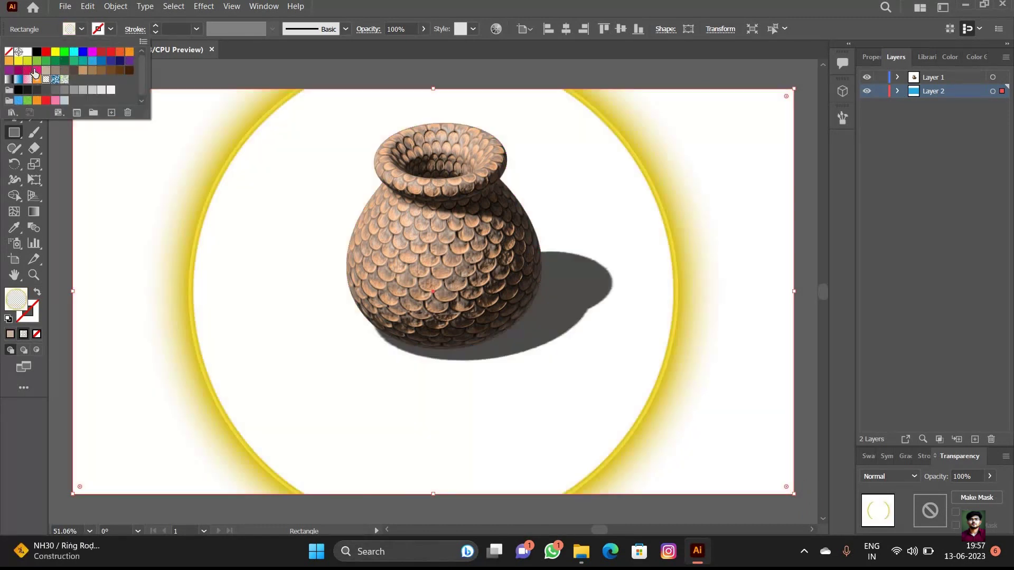
left_click(19, 71)
left_click(55, 51)
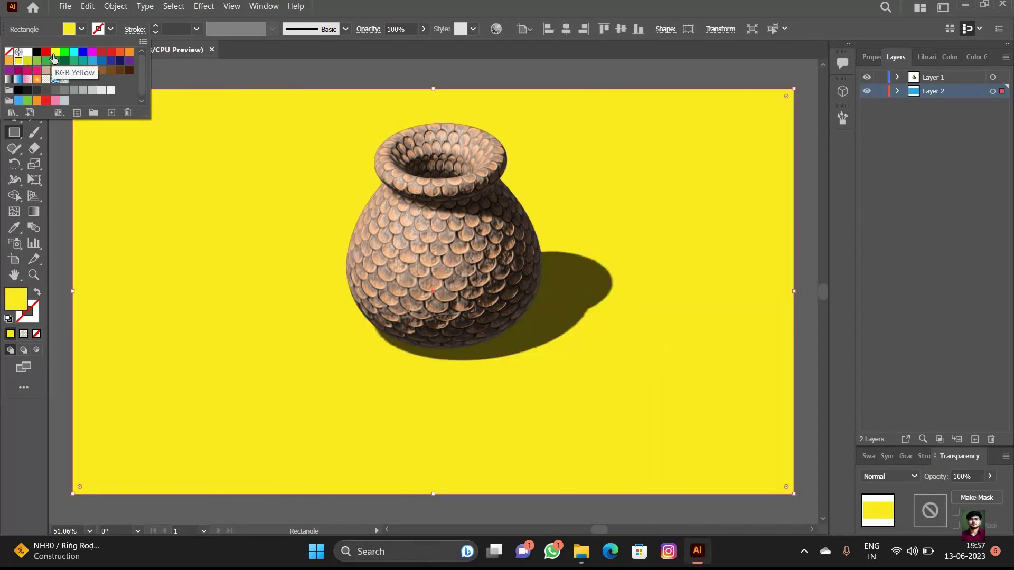
left_click(65, 52)
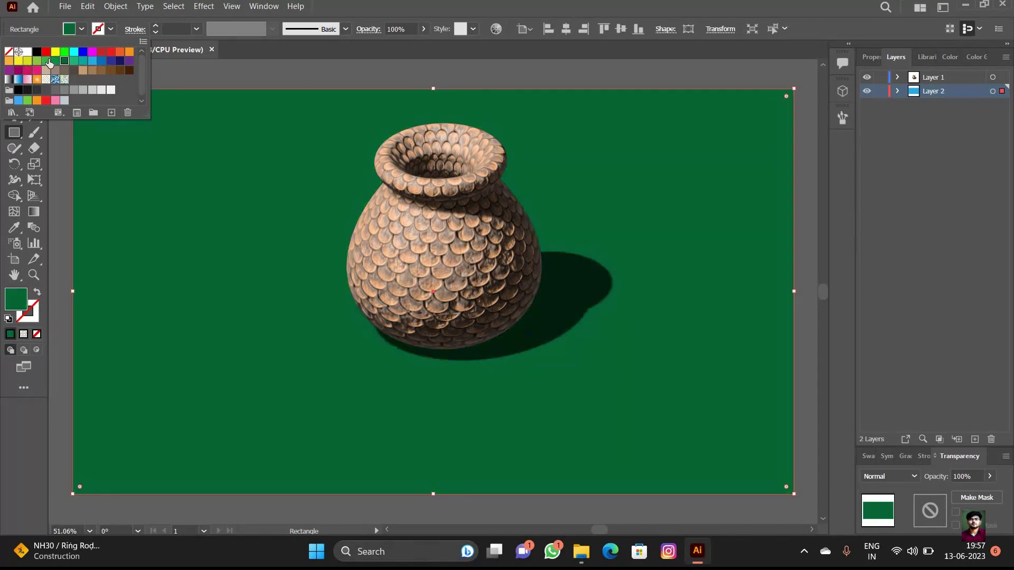
left_click(46, 60)
left_click(101, 51)
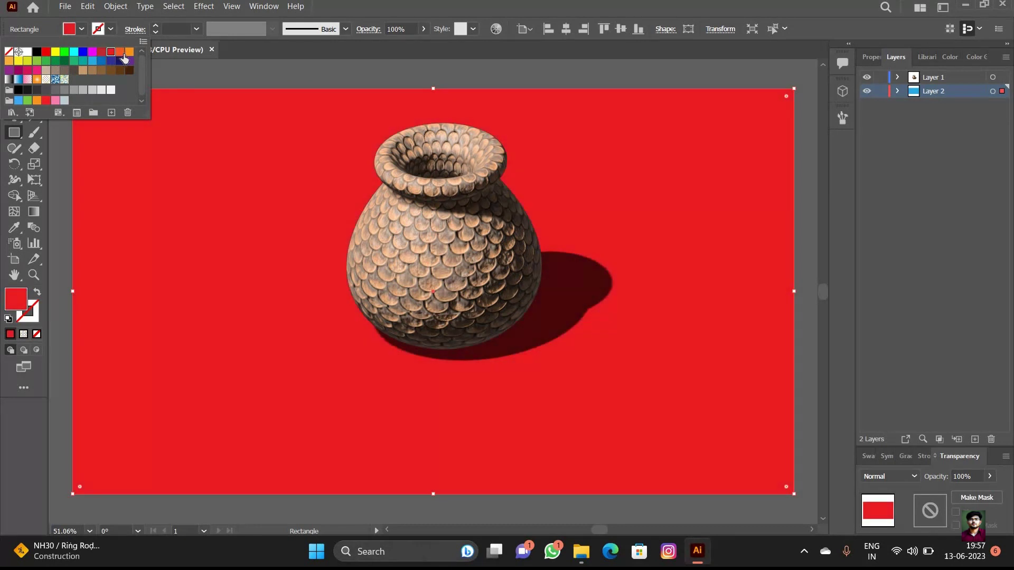
left_click(120, 52)
left_click(129, 51)
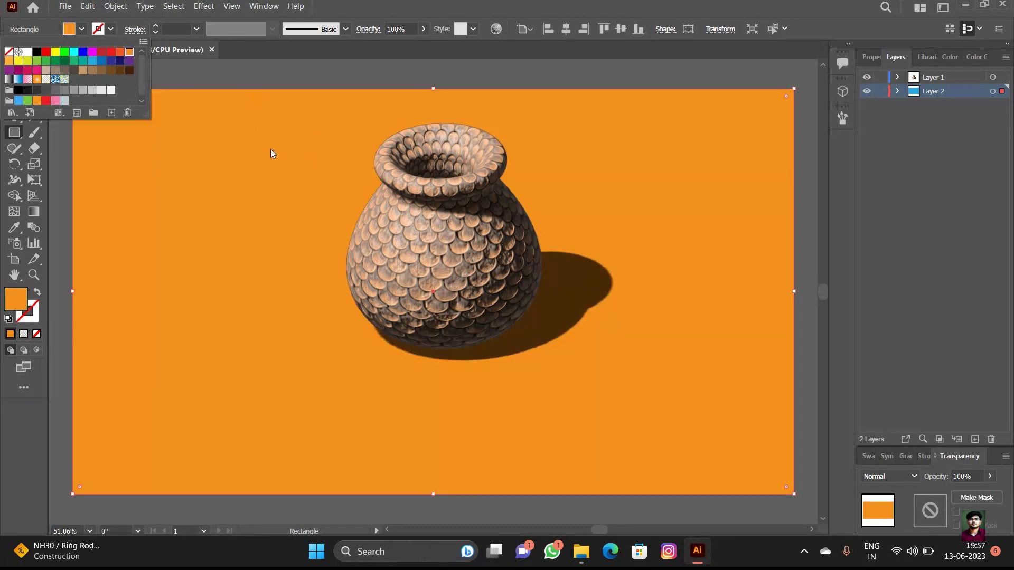
- Close the swatches, cancel the Rectangle dialog, and select the pot's layer
left_click(376, 169)
left_click(449, 223)
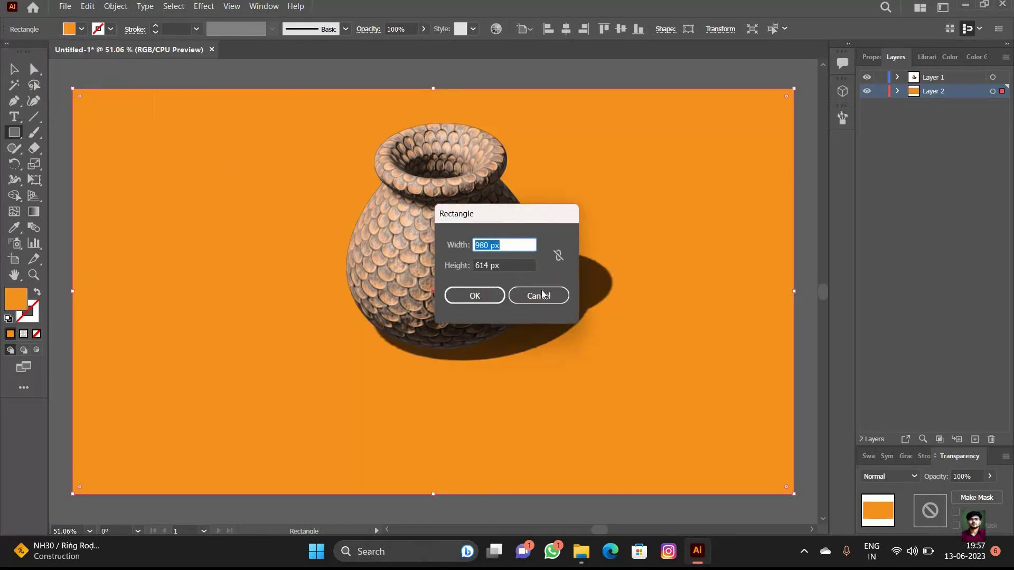
left_click(537, 294)
left_click(14, 71)
left_click(414, 176)
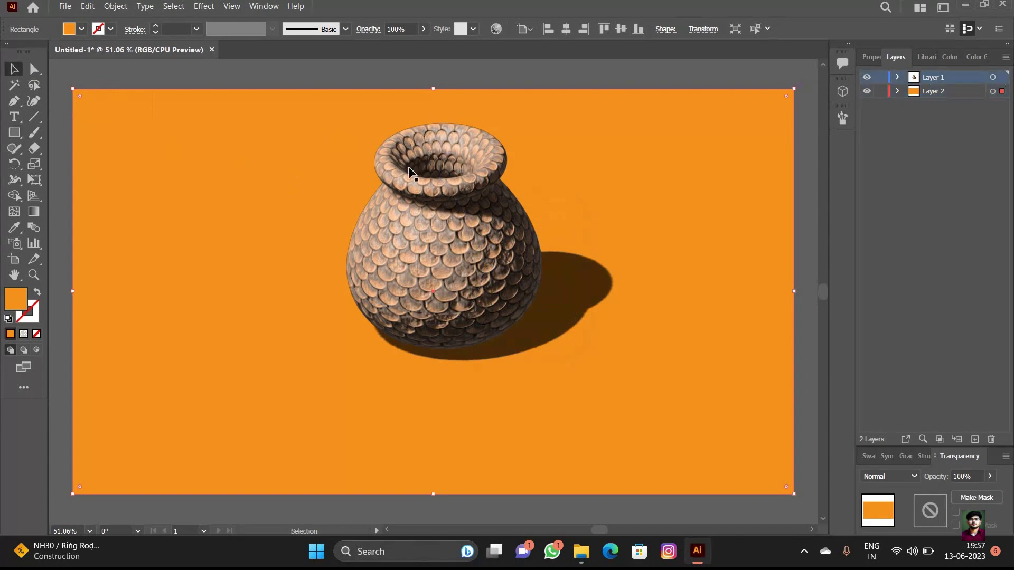
- Turn on Ray Tracing in the pot's 3D Lighting render settings and adjust the noise-reduction option
left_click(410, 189)
left_click(842, 64)
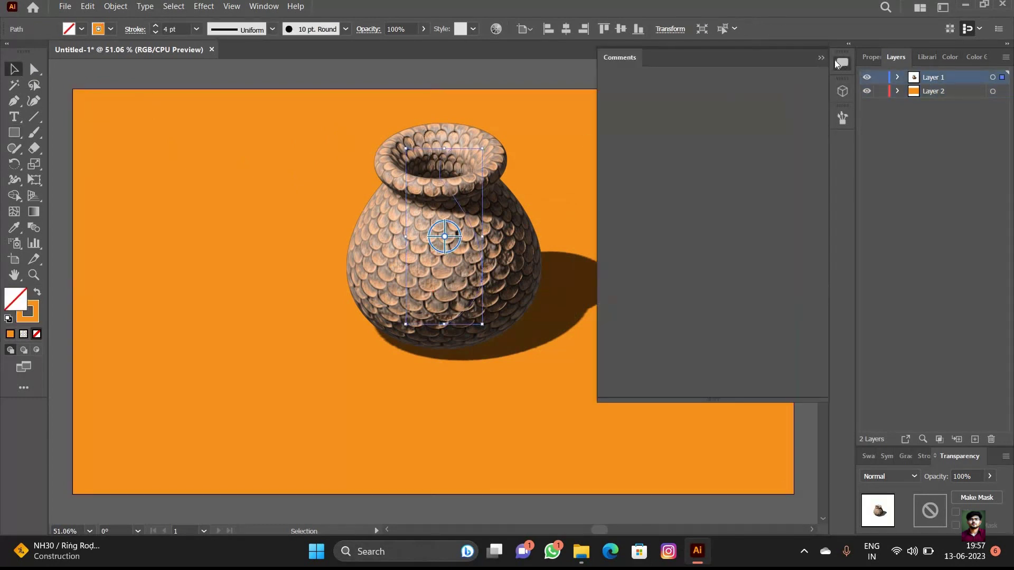
left_click(842, 92)
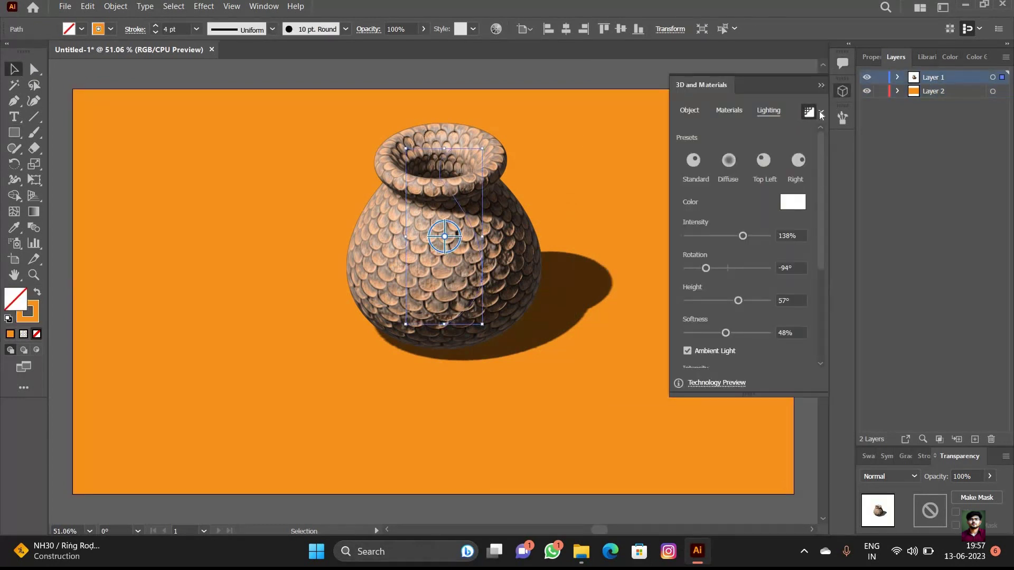
left_click(811, 115)
left_click(820, 113)
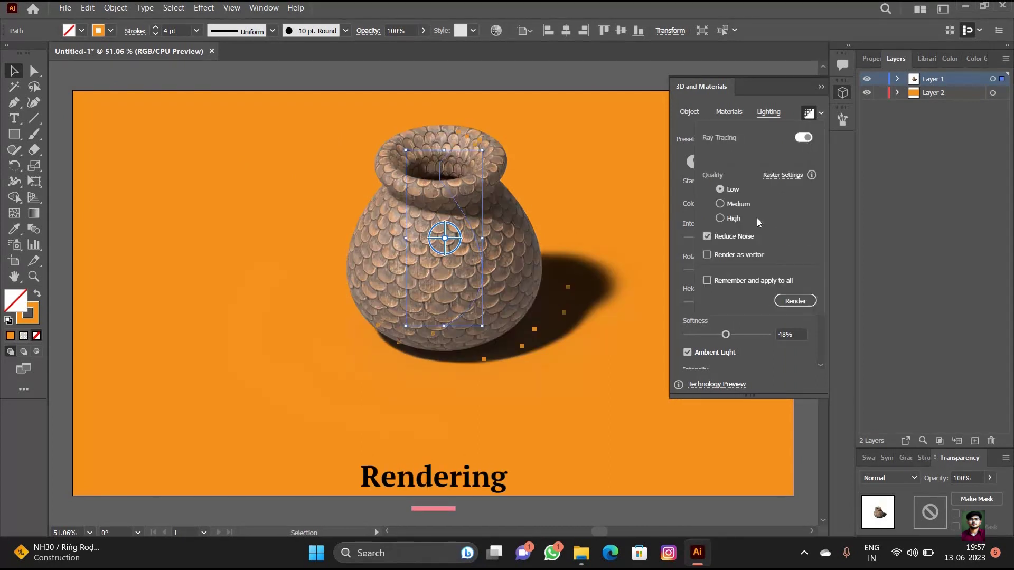
left_click(721, 237)
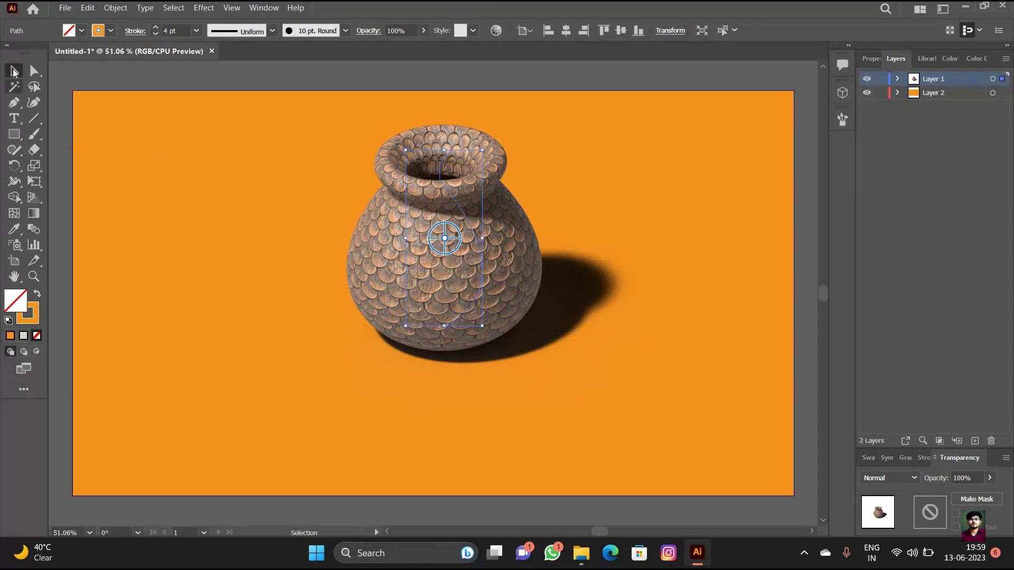
left_click(285, 261)
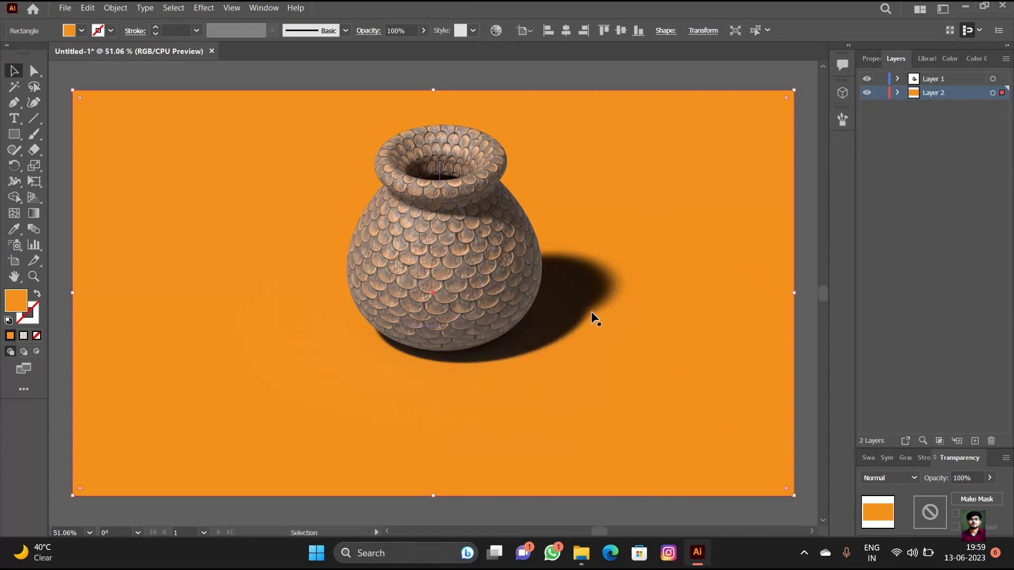
scroll(593, 315, "up", 1)
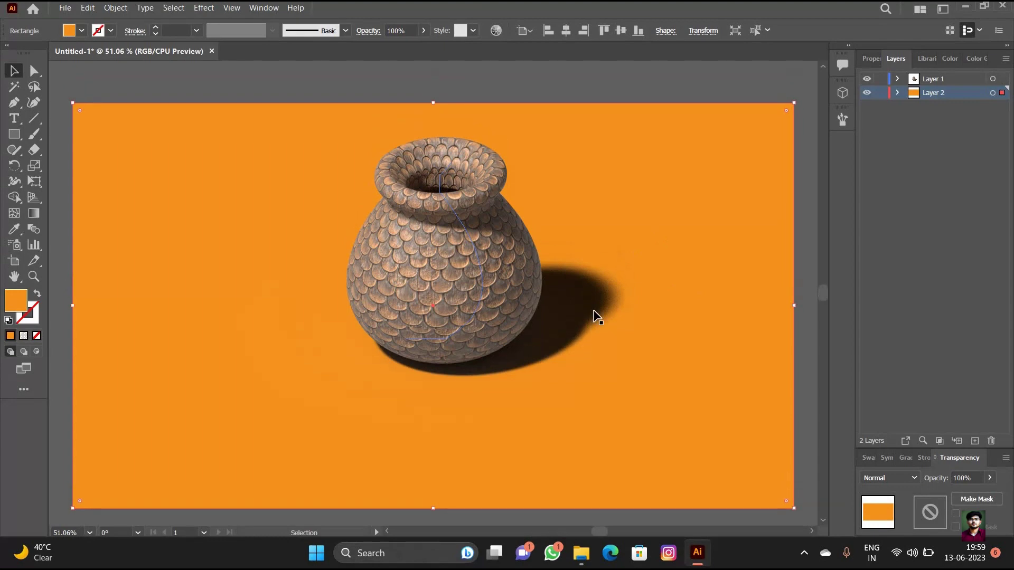